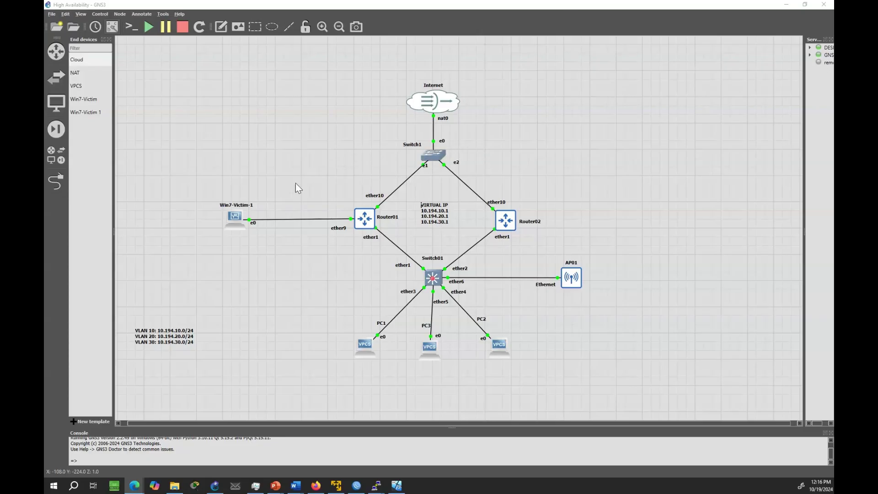
- Create a new CAPsMAN configuration cfg1 with SSID MYSSID1
{"action": "left_click", "coordinate": [399, 486]}
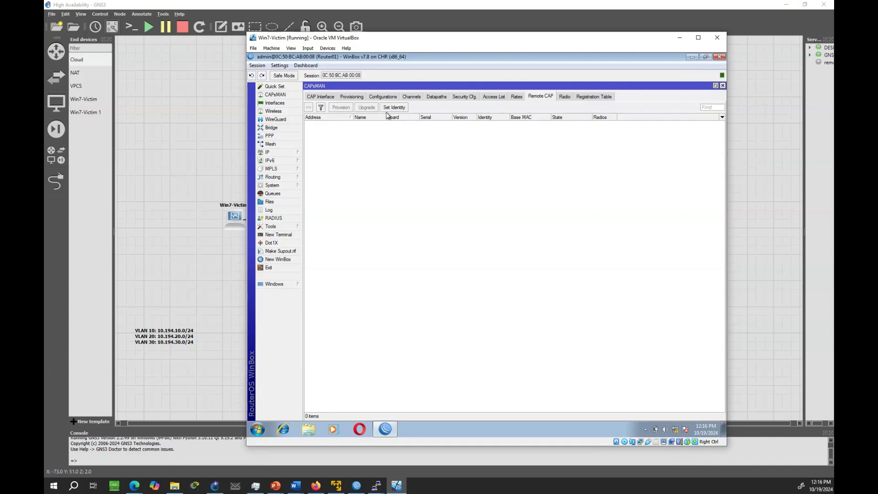
{"action": "left_click", "coordinate": [387, 101]}
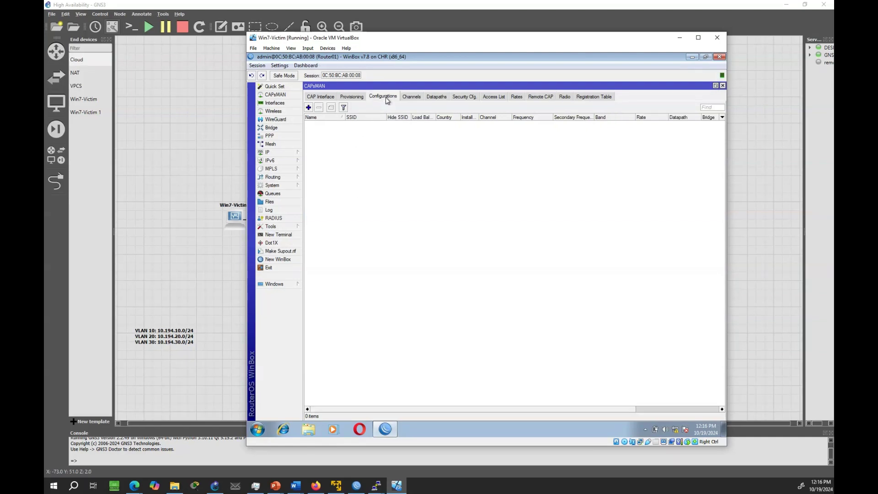
{"action": "left_click", "coordinate": [309, 108]}
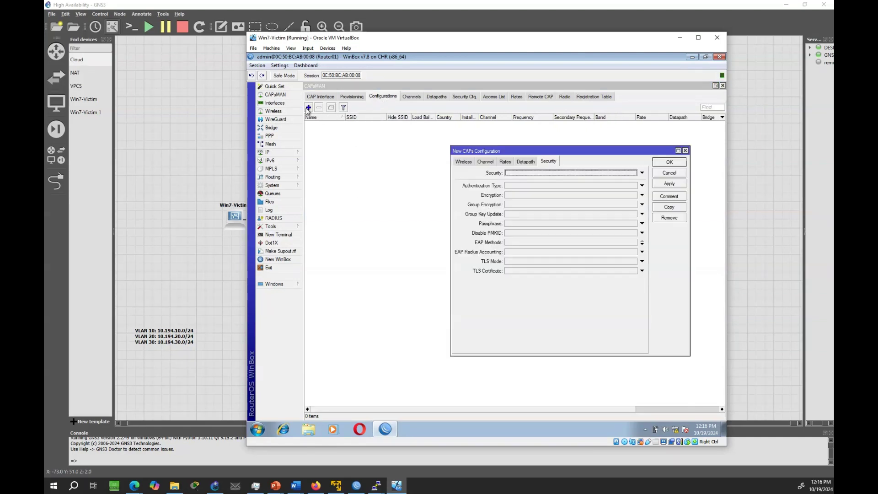
{"action": "left_click", "coordinate": [463, 162]}
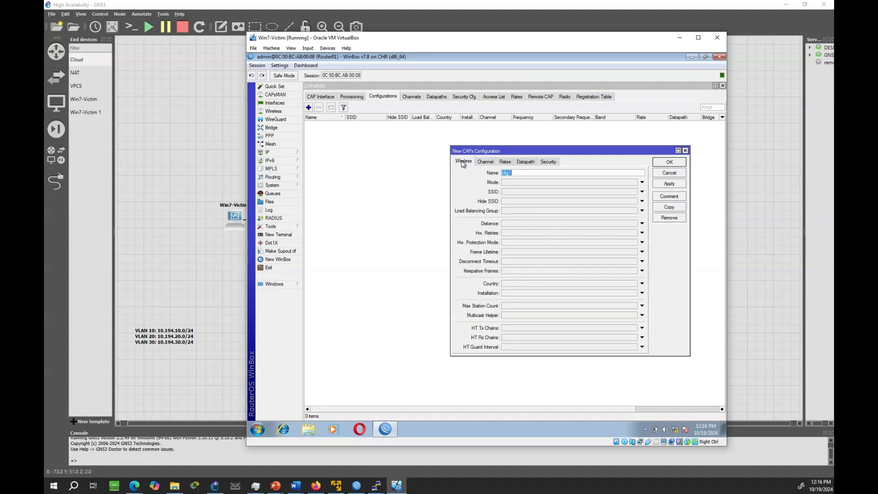
{"action": "left_click", "coordinate": [526, 173]}
{"action": "left_click", "coordinate": [515, 192]}
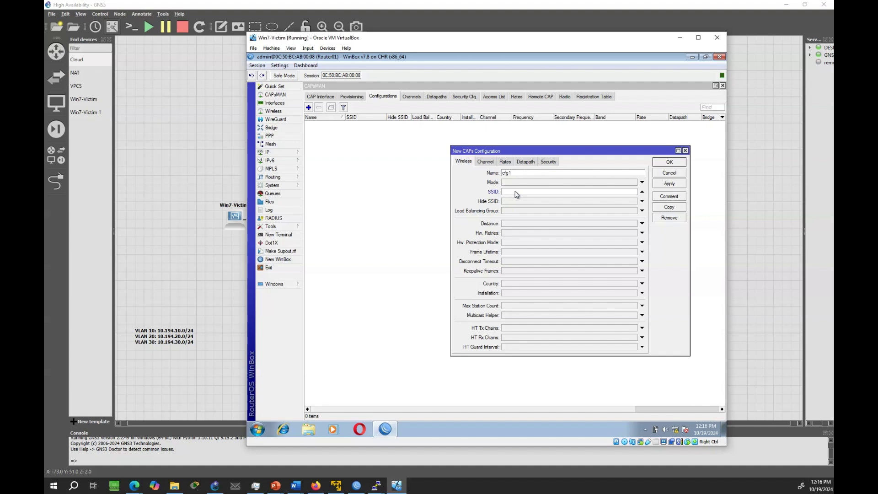
{"action": "type", "text": "MYSSID1"}
- Set cfg1's country to united states
{"action": "left_click", "coordinate": [511, 284]}
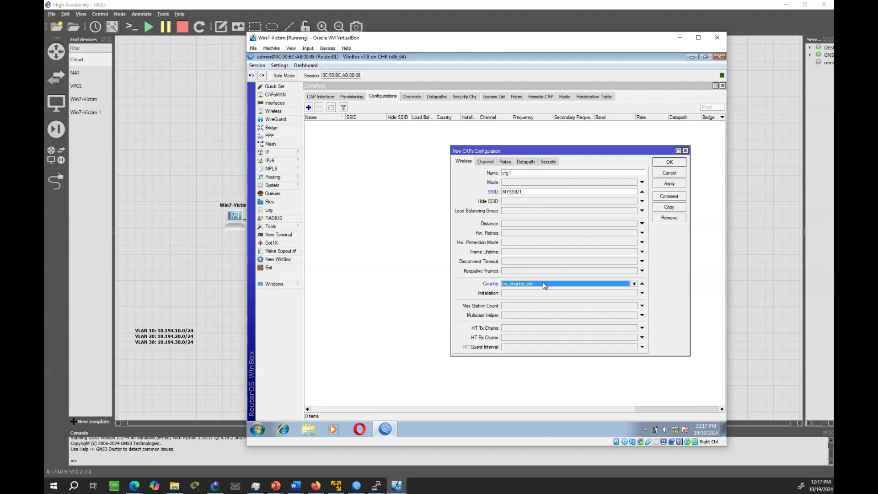
{"action": "left_click", "coordinate": [560, 285]}
{"action": "scroll", "coordinate": [554, 310], "scroll_direction": "down", "scroll_amount": 8}
{"action": "scroll", "coordinate": [566, 369], "scroll_direction": "down", "scroll_amount": 10}
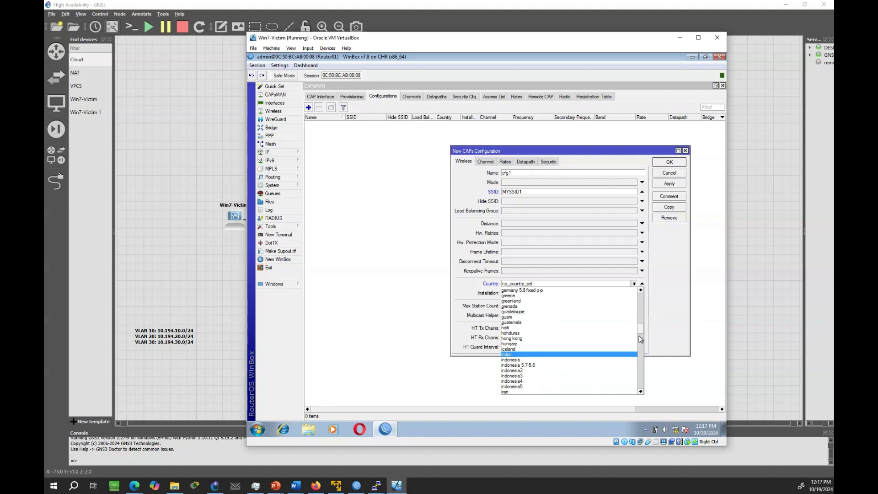
{"action": "scroll", "coordinate": [640, 344], "scroll_direction": "down", "scroll_amount": 15}
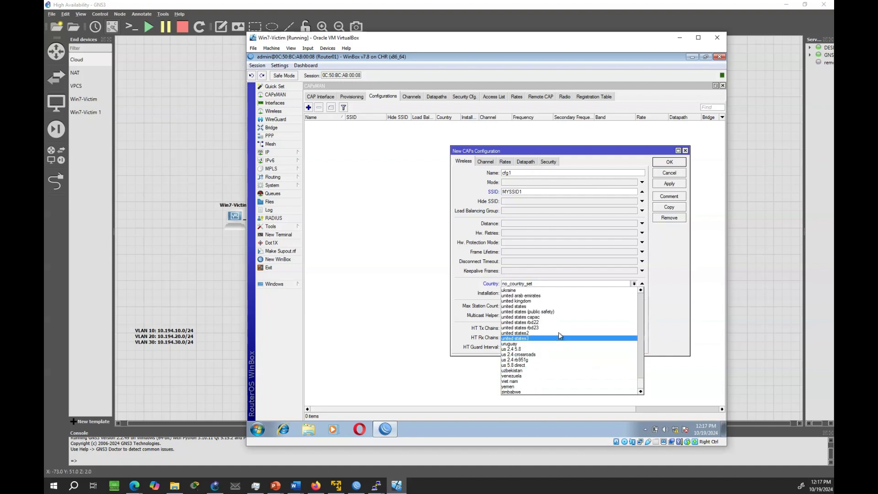
{"action": "left_click", "coordinate": [559, 306]}
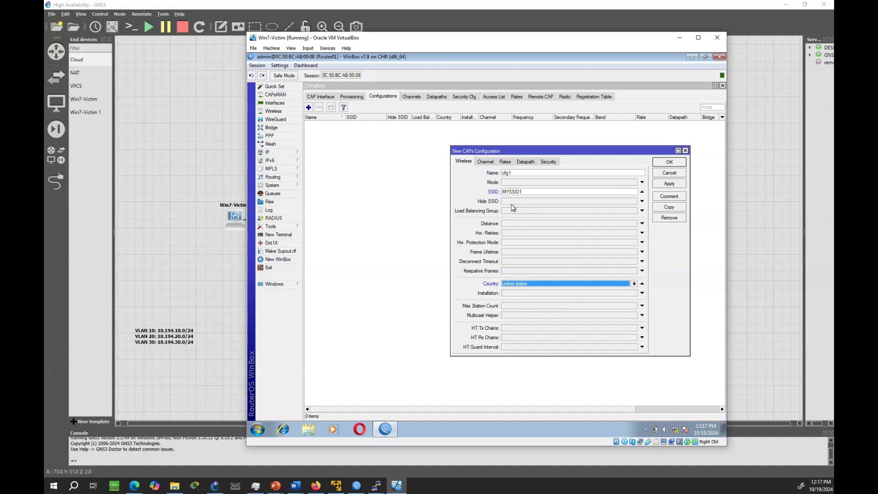
{"action": "left_click", "coordinate": [521, 162]}
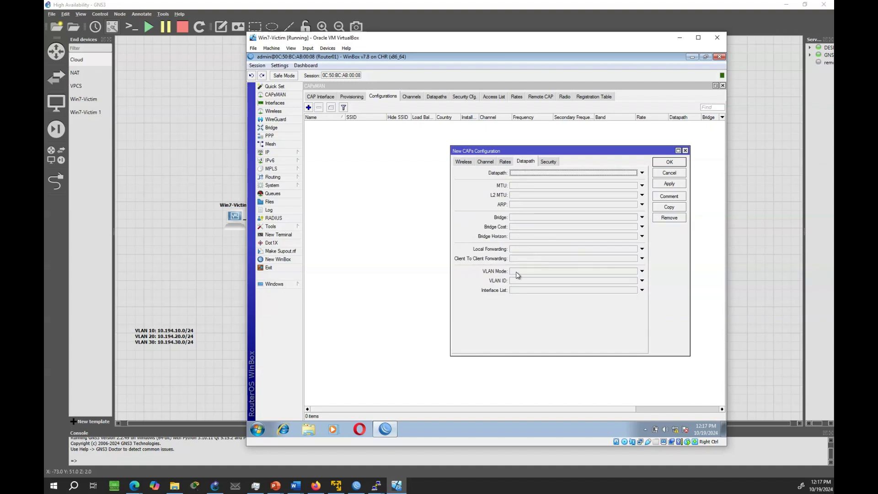
- Enable local forwarding on cfg1 with VLAN mode use tag and VLAN ID 10
{"action": "left_click", "coordinate": [515, 251]}
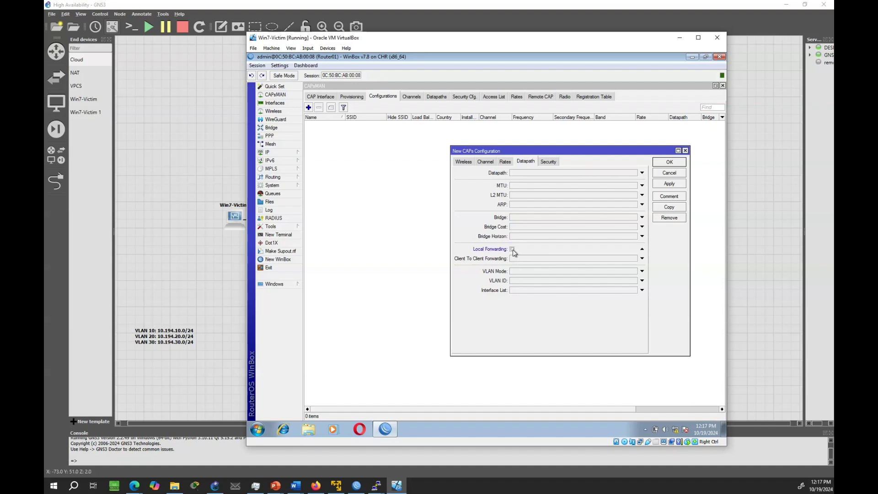
{"action": "left_click", "coordinate": [517, 273]}
{"action": "left_click", "coordinate": [516, 273]}
{"action": "left_click", "coordinate": [518, 289]}
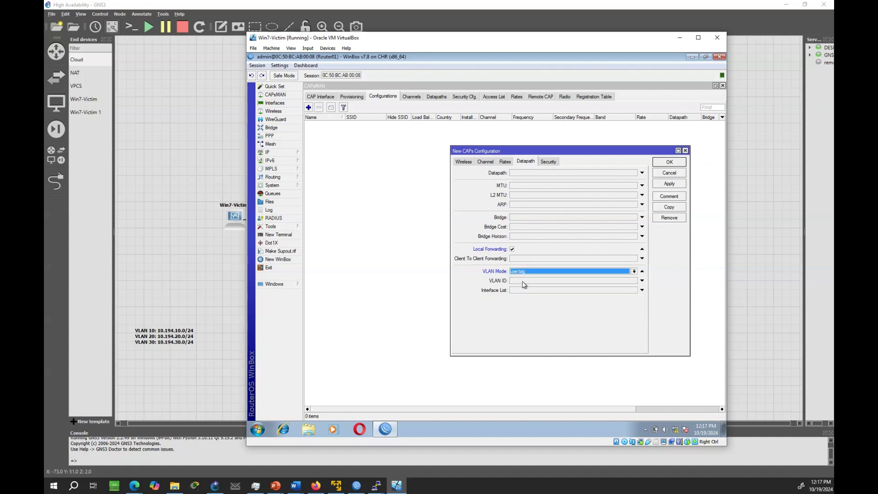
{"action": "left_click", "coordinate": [524, 282]}
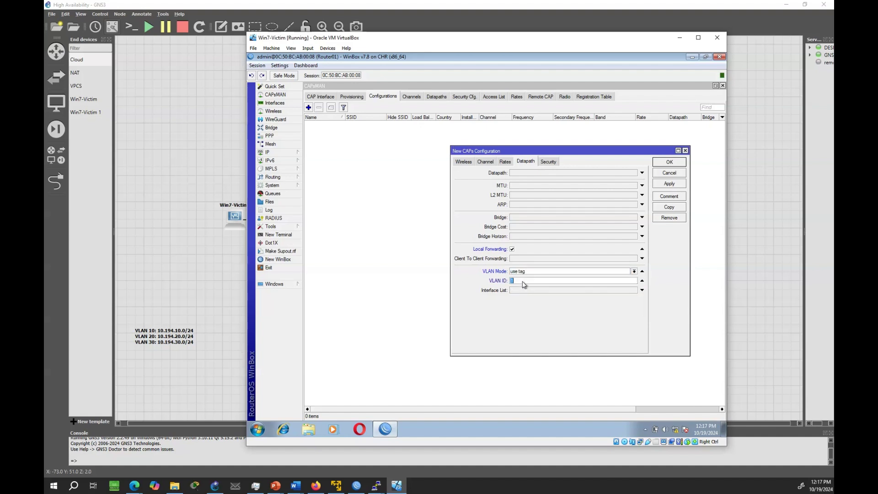
{"action": "type", "text": "10"}
- Secure cfg1 with WPA/WPA2 PSK, aes ccm and tkip, and a passphrase, then save it
{"action": "left_click", "coordinate": [549, 161]}
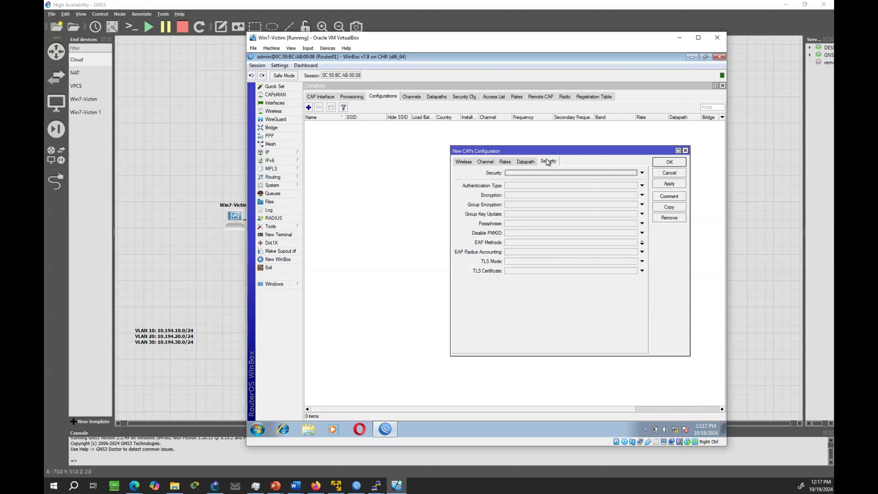
{"action": "left_click", "coordinate": [511, 185]}
{"action": "left_click", "coordinate": [507, 186]}
{"action": "left_click", "coordinate": [540, 186]}
{"action": "left_click", "coordinate": [533, 196]}
{"action": "left_click", "coordinate": [515, 196]}
{"action": "left_click", "coordinate": [534, 195]}
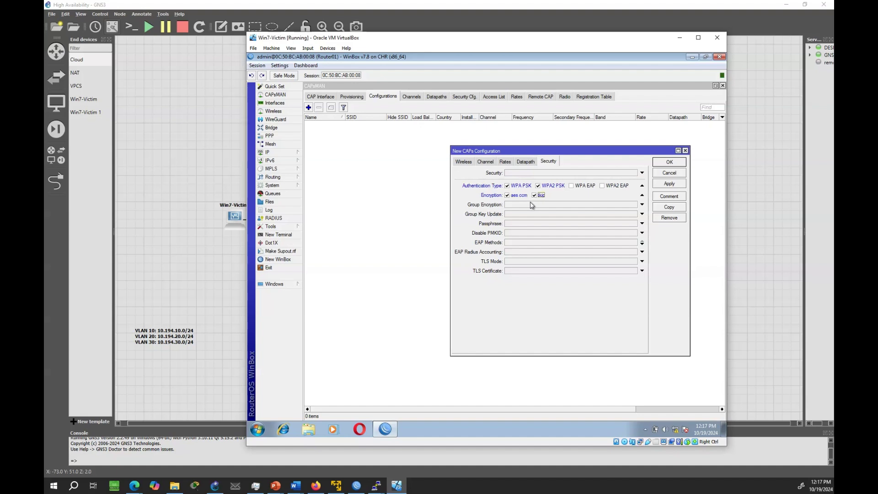
{"action": "left_click", "coordinate": [512, 225]}
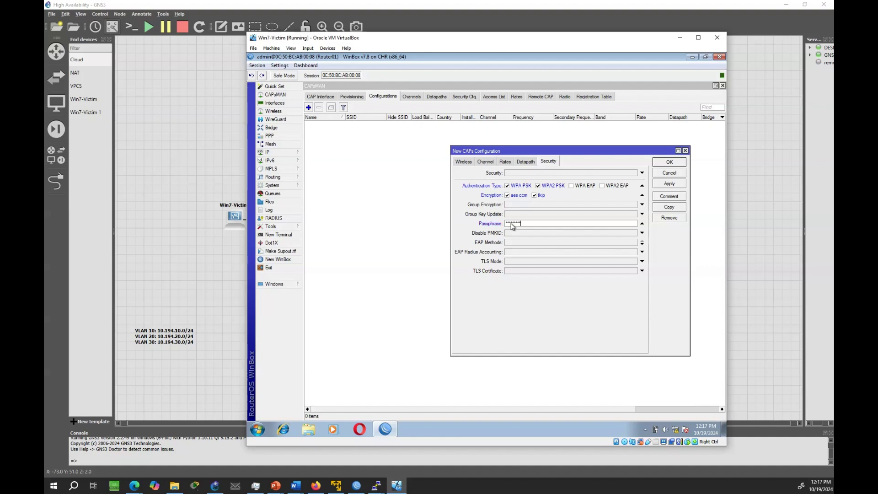
{"action": "left_click", "coordinate": [666, 184]}
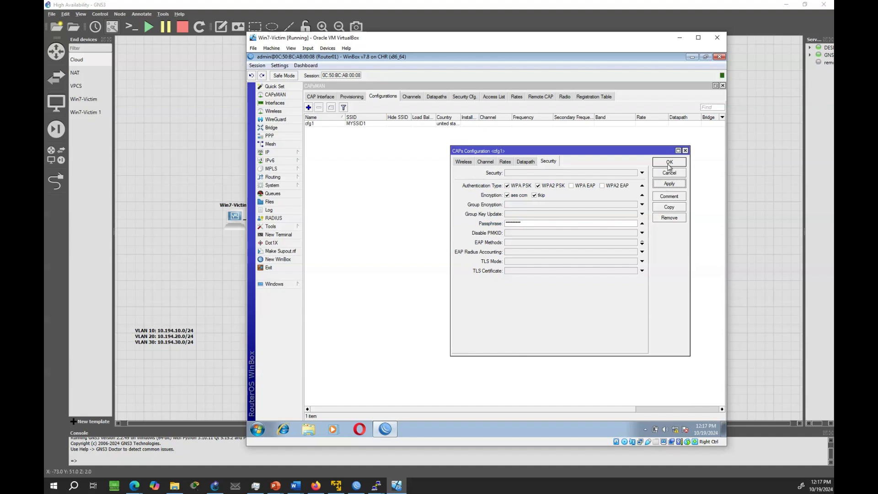
{"action": "left_click", "coordinate": [669, 164]}
- Create configuration cfg2 with SSID MYSSID2 and country united states
{"action": "left_click", "coordinate": [308, 107]}
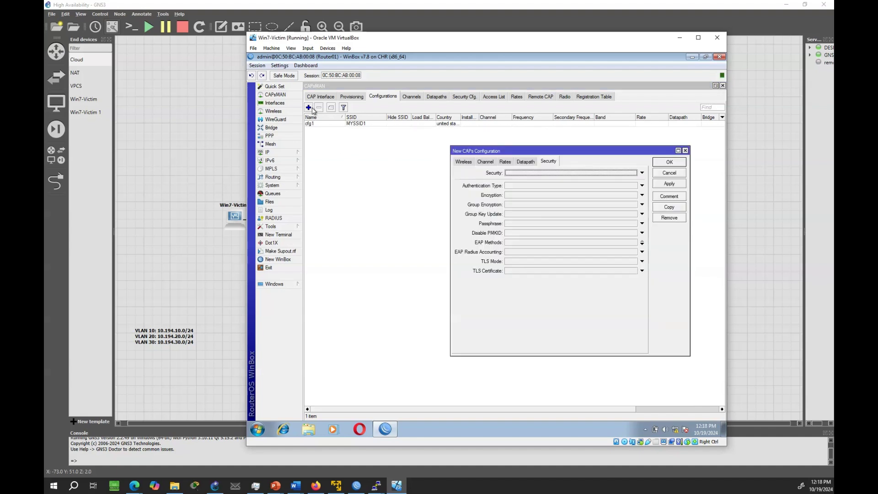
{"action": "left_click", "coordinate": [467, 162]}
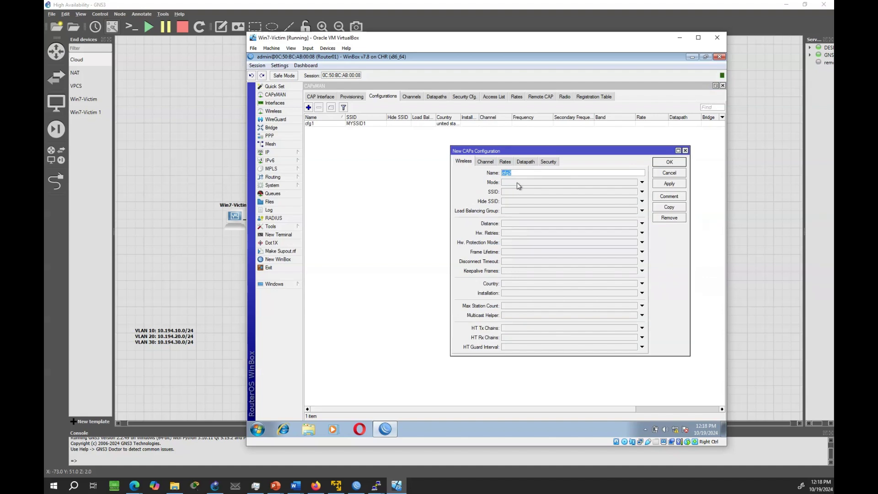
{"action": "left_click", "coordinate": [510, 192]}
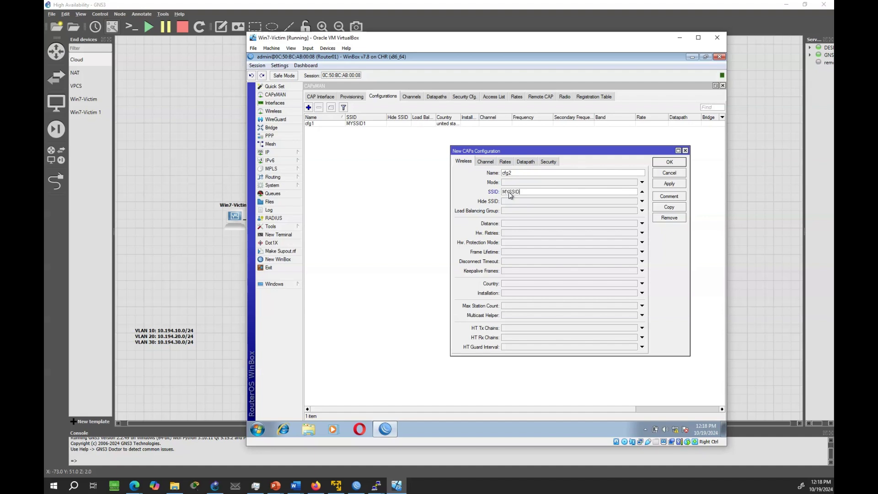
{"action": "type", "text": "MYSSID2"}
{"action": "left_click", "coordinate": [635, 284]}
{"action": "left_click", "coordinate": [635, 284]}
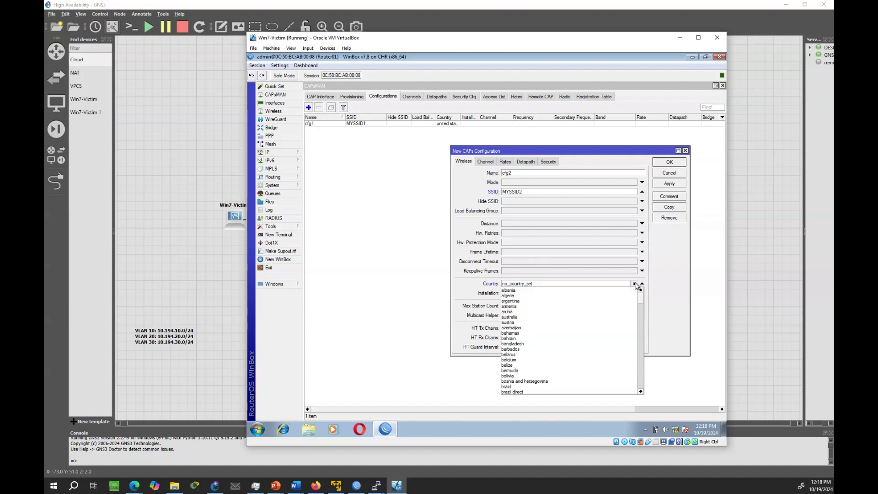
{"action": "left_click_drag", "start_coordinate": [641, 302], "coordinate": [649, 387]}
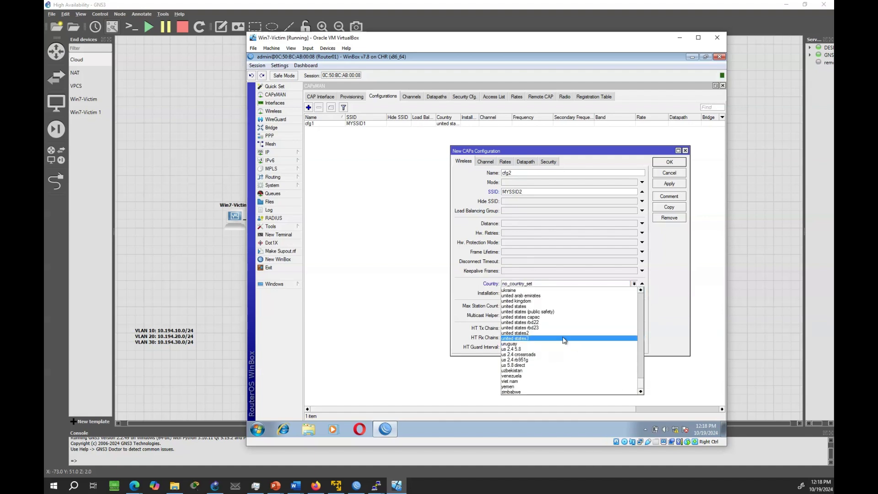
{"action": "left_click", "coordinate": [548, 306]}
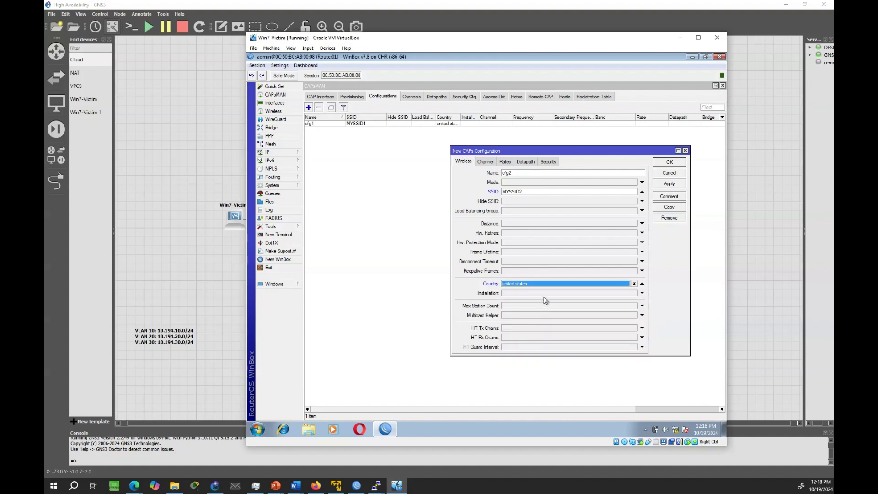
- Enable local forwarding on cfg2 with VLAN mode use tag and a VLAN ID
{"action": "left_click", "coordinate": [523, 164]}
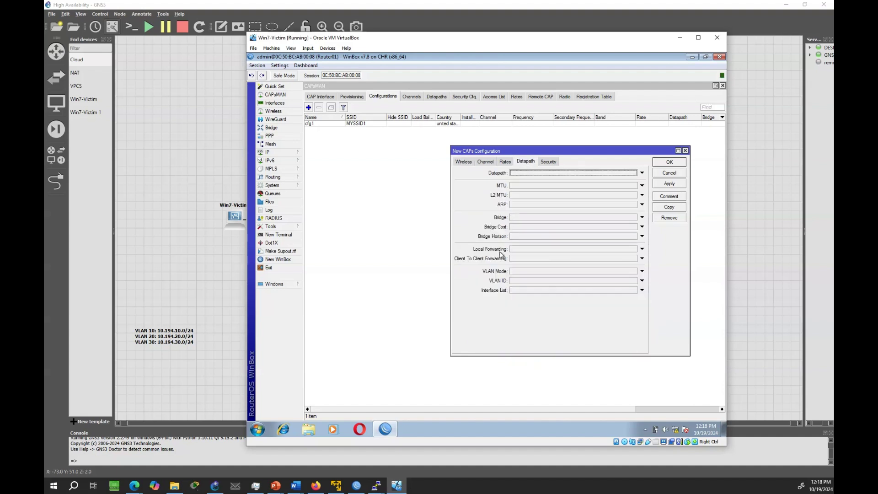
{"action": "left_click", "coordinate": [642, 249]}
{"action": "left_click", "coordinate": [512, 249]}
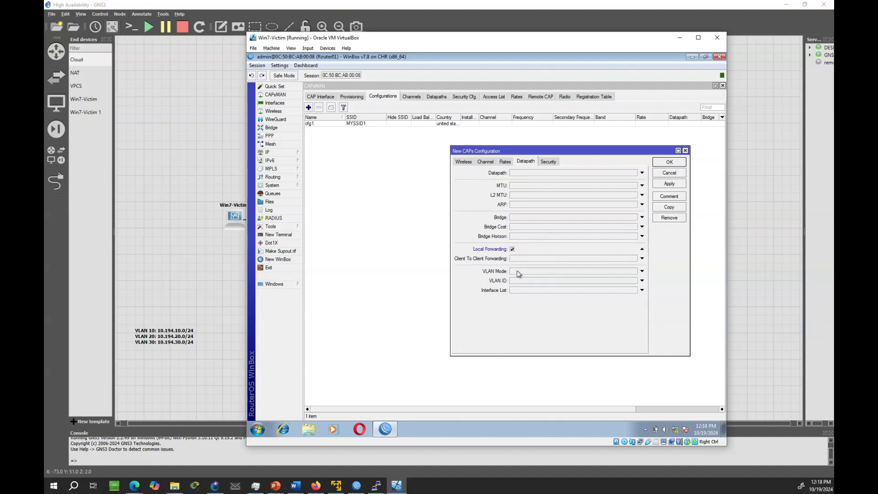
{"action": "left_click", "coordinate": [517, 271]}
{"action": "left_click", "coordinate": [521, 271]}
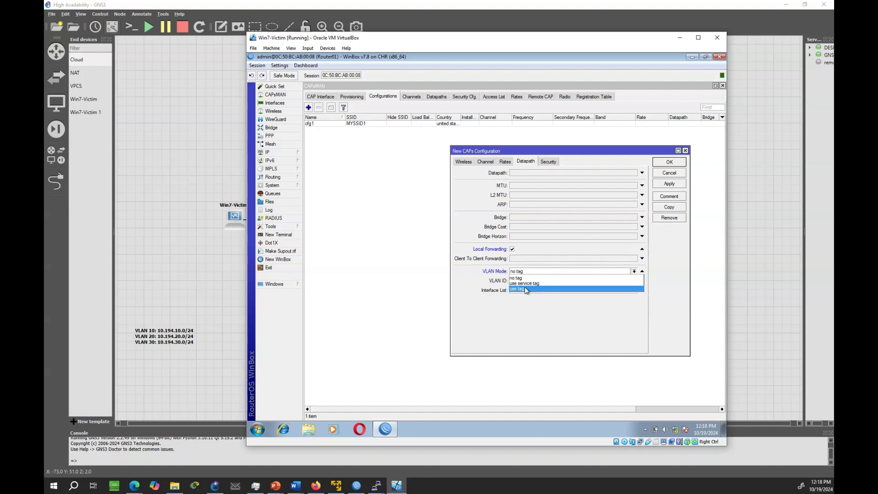
{"action": "left_click", "coordinate": [525, 286]}
{"action": "left_click", "coordinate": [521, 281]}
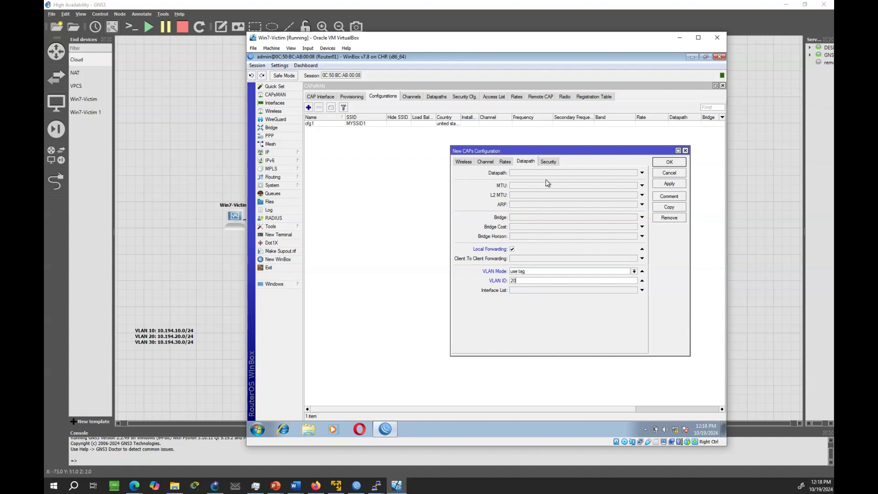
- Secure cfg2 with WPA/WPA2 PSK, aes ccm and tkip, and a passphrase, then save it
{"action": "left_click", "coordinate": [548, 162]}
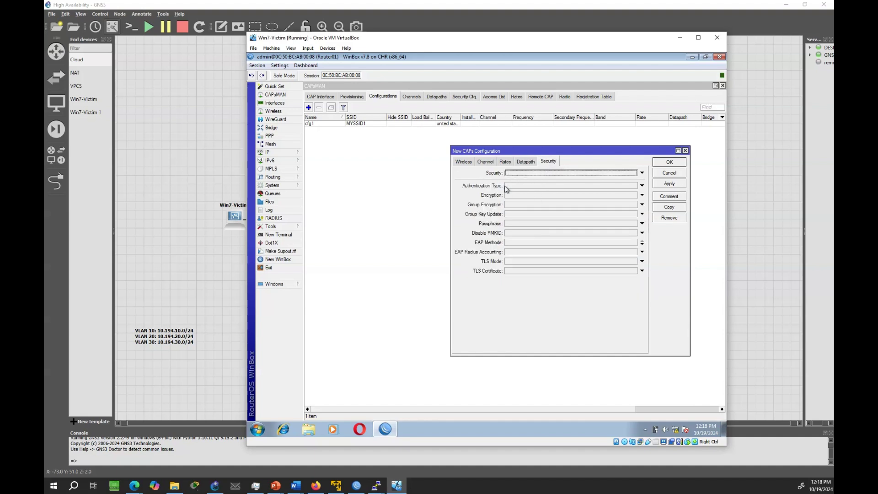
{"action": "left_click", "coordinate": [506, 188]}
{"action": "left_click", "coordinate": [508, 186]}
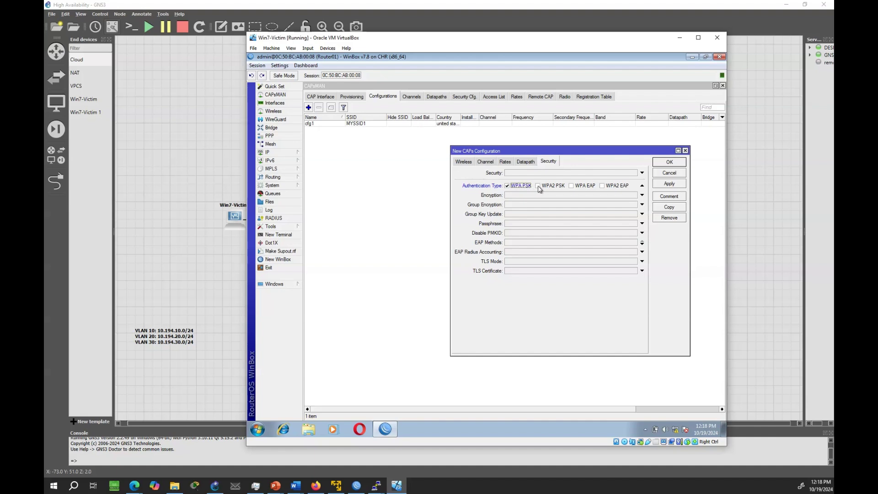
{"action": "left_click", "coordinate": [538, 185]}
{"action": "left_click", "coordinate": [521, 197]}
{"action": "left_click", "coordinate": [520, 196]}
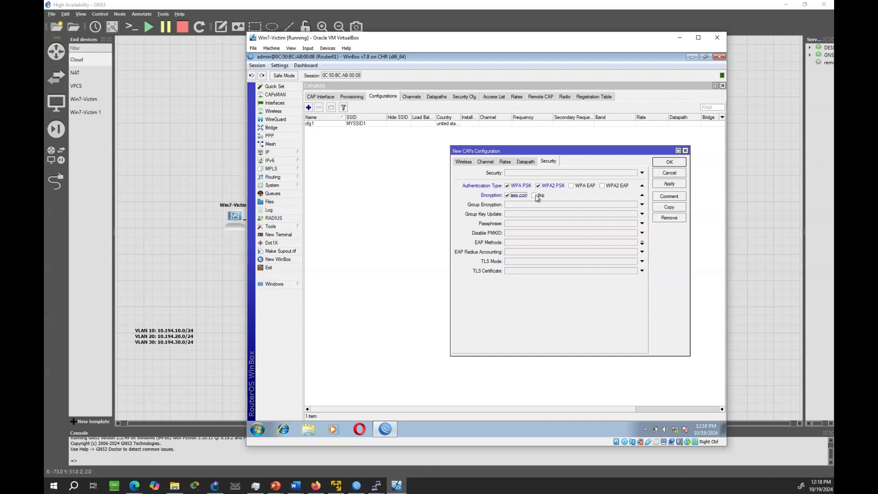
{"action": "left_click", "coordinate": [535, 196]}
{"action": "left_click", "coordinate": [517, 225]}
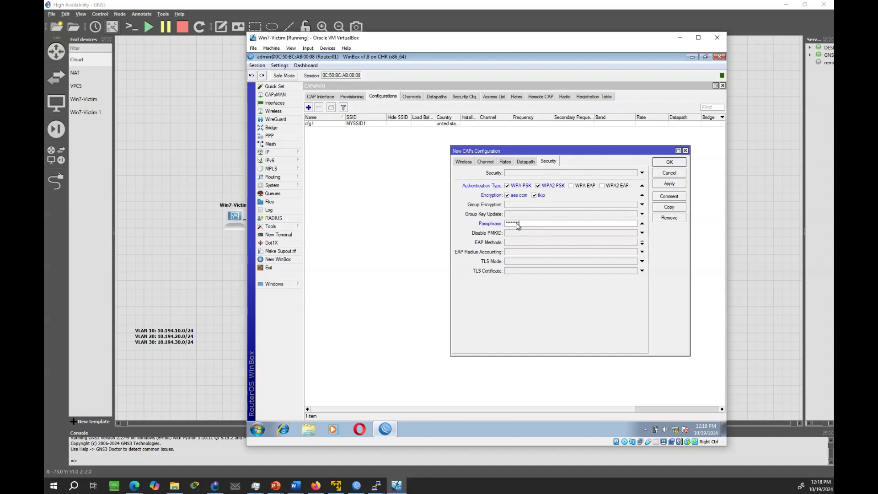
{"action": "left_click", "coordinate": [675, 185]}
{"action": "left_click", "coordinate": [670, 163]}
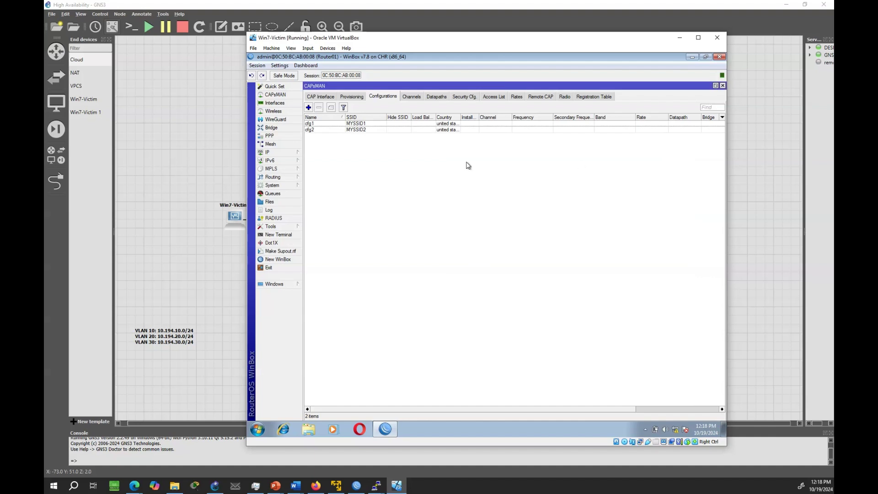
- Create configuration cfg3 with SSID MYSSID3 and country united states
{"action": "left_click", "coordinate": [309, 108]}
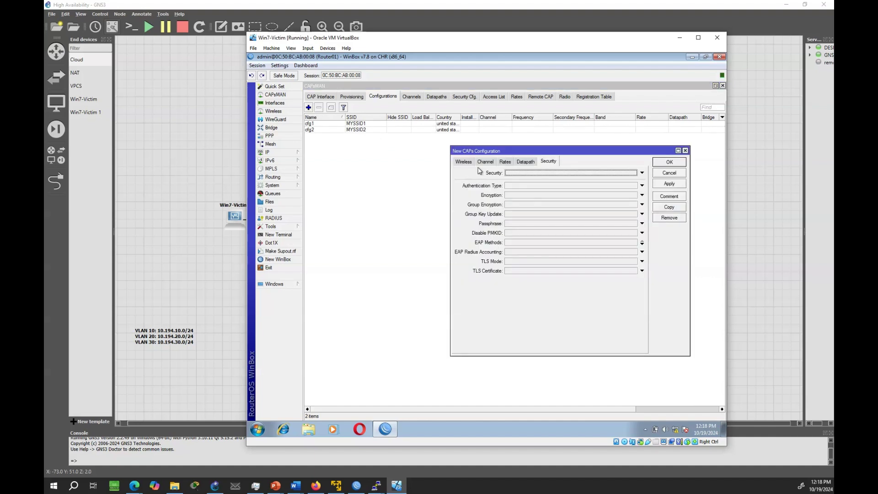
{"action": "left_click", "coordinate": [463, 161]}
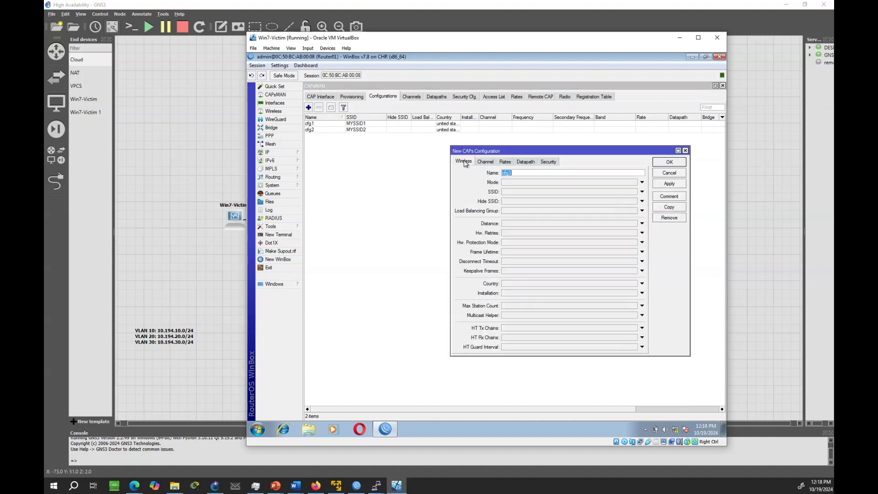
{"action": "left_click", "coordinate": [510, 192]}
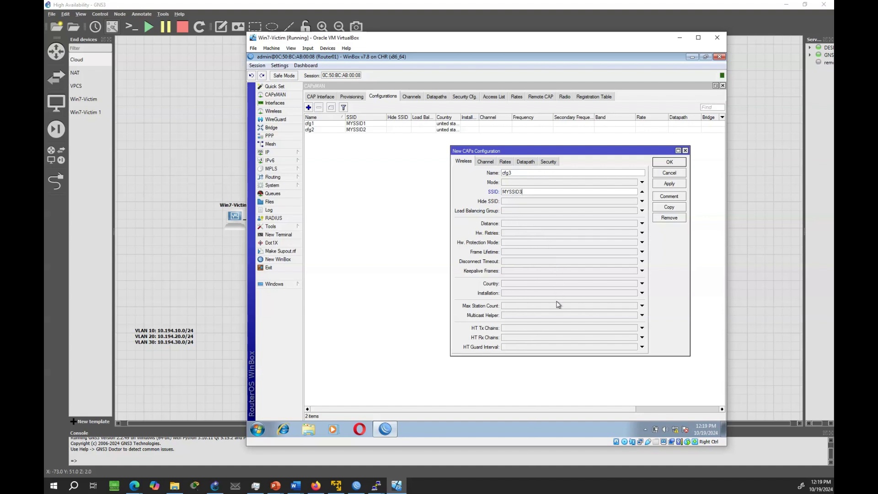
{"action": "left_click", "coordinate": [635, 284]}
{"action": "left_click", "coordinate": [634, 284]}
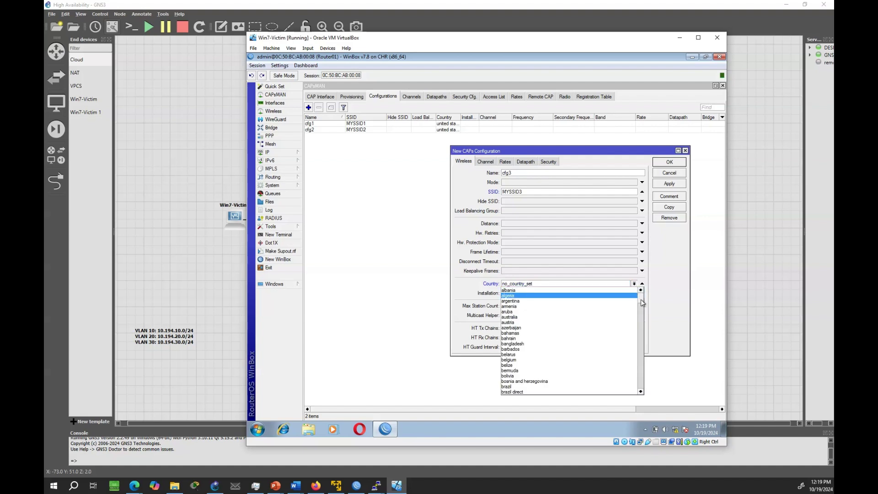
{"action": "left_click_drag", "start_coordinate": [641, 299], "coordinate": [640, 389]}
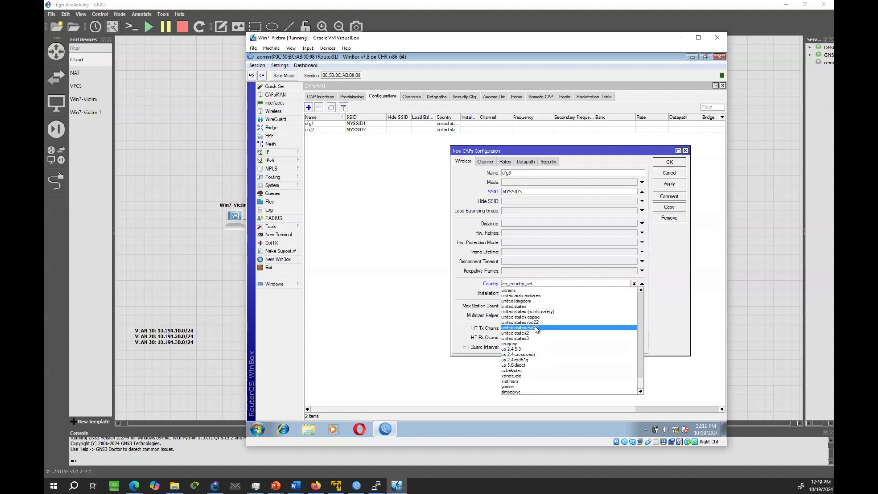
{"action": "left_click", "coordinate": [537, 307]}
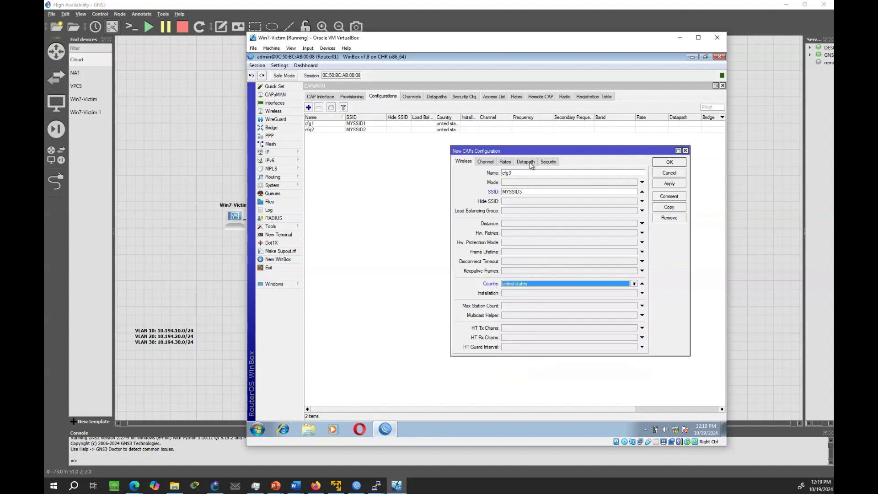
- Enable local forwarding on cfg3 with VLAN mode use tag and VLAN ID 30
{"action": "left_click", "coordinate": [531, 163]}
{"action": "left_click", "coordinate": [521, 250]}
{"action": "left_click", "coordinate": [512, 249]}
{"action": "left_click", "coordinate": [521, 271]}
{"action": "left_click", "coordinate": [521, 272]}
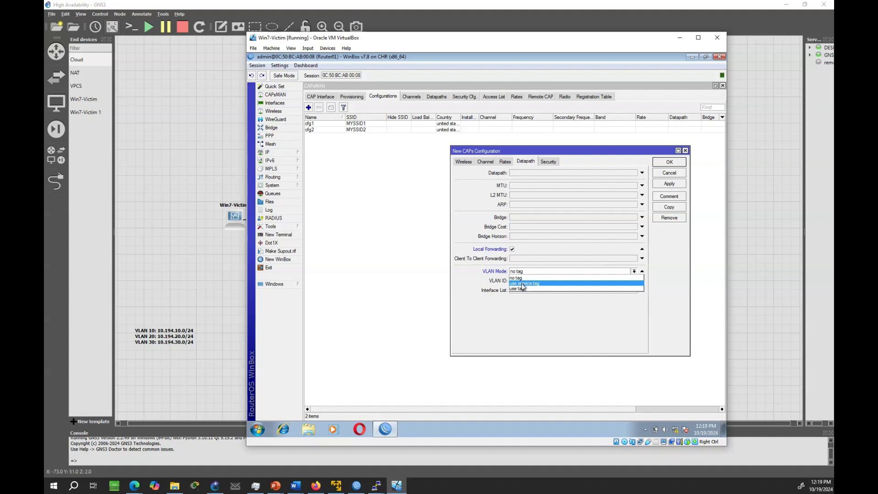
{"action": "left_click", "coordinate": [522, 289]}
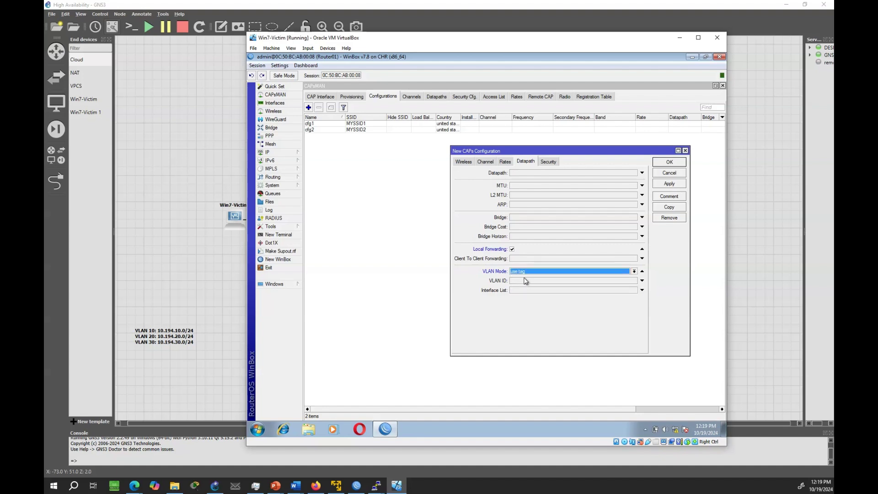
{"action": "left_click", "coordinate": [525, 282]}
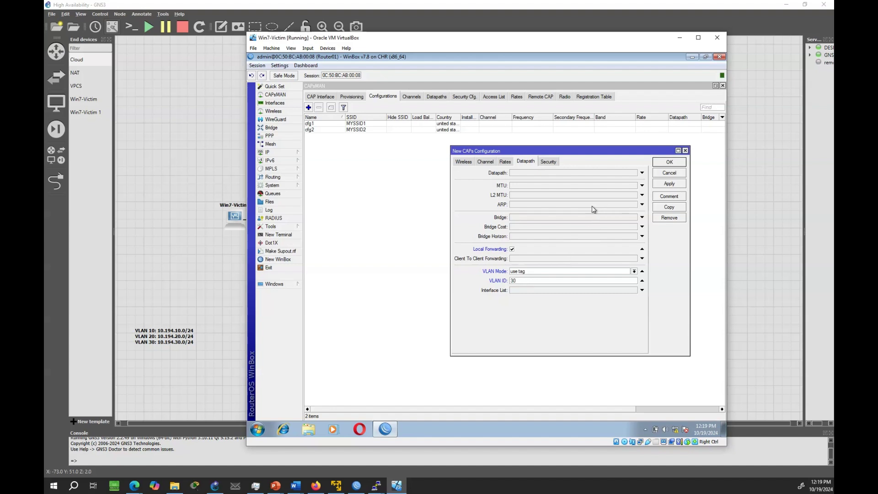
- Secure cfg3 with WPA/WPA2 PSK, aes ccm and tkip, and a passphrase, then save it
{"action": "left_click", "coordinate": [549, 162]}
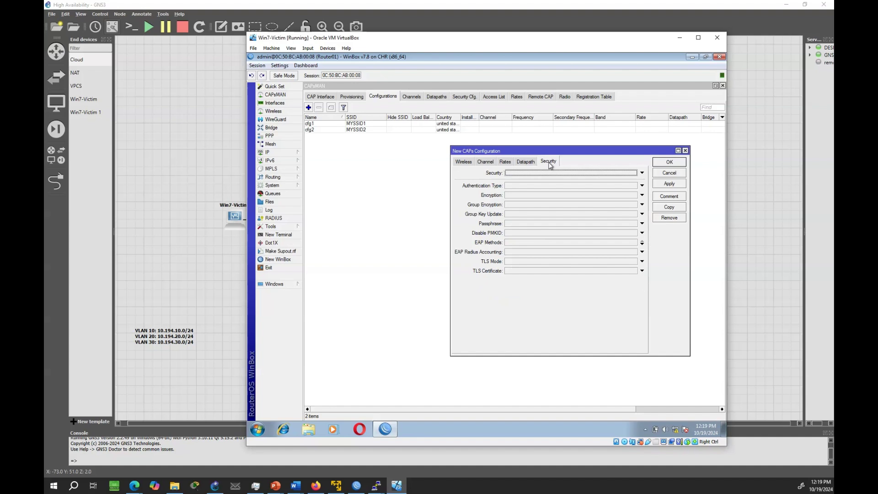
{"action": "left_click", "coordinate": [508, 187]}
{"action": "left_click", "coordinate": [507, 186]}
{"action": "left_click", "coordinate": [537, 186]}
{"action": "left_click", "coordinate": [507, 198]}
{"action": "left_click", "coordinate": [507, 195]}
{"action": "left_click", "coordinate": [534, 196]}
{"action": "left_click", "coordinate": [514, 225]}
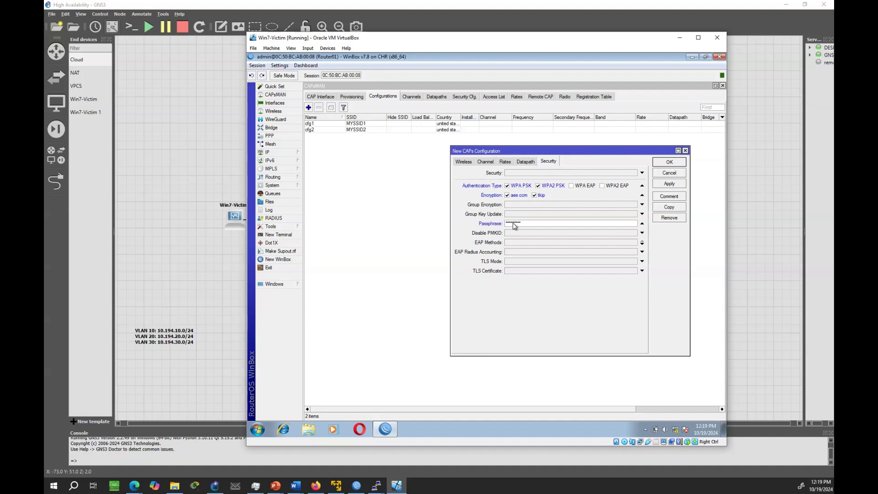
{"action": "left_click", "coordinate": [666, 186]}
{"action": "left_click", "coordinate": [669, 162]}
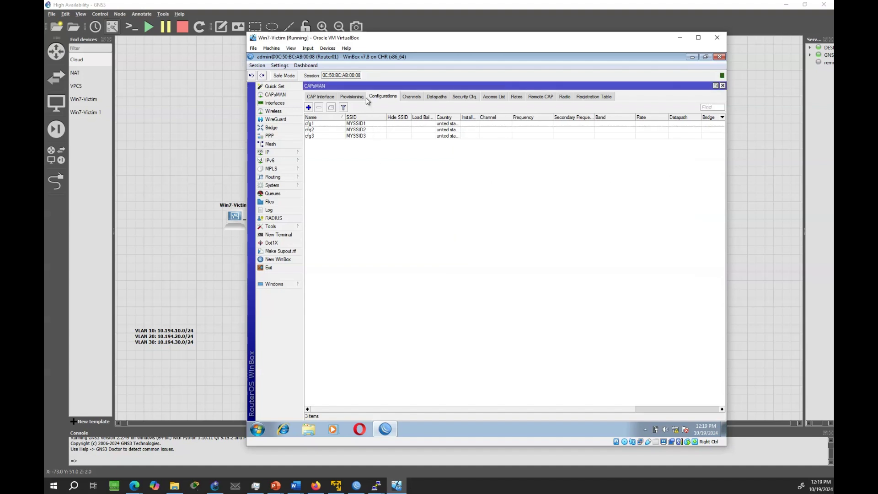
- Add a provisioning rule with master configuration cfg1 and slave configurations cfg2 and cfg3
{"action": "left_click", "coordinate": [361, 98]}
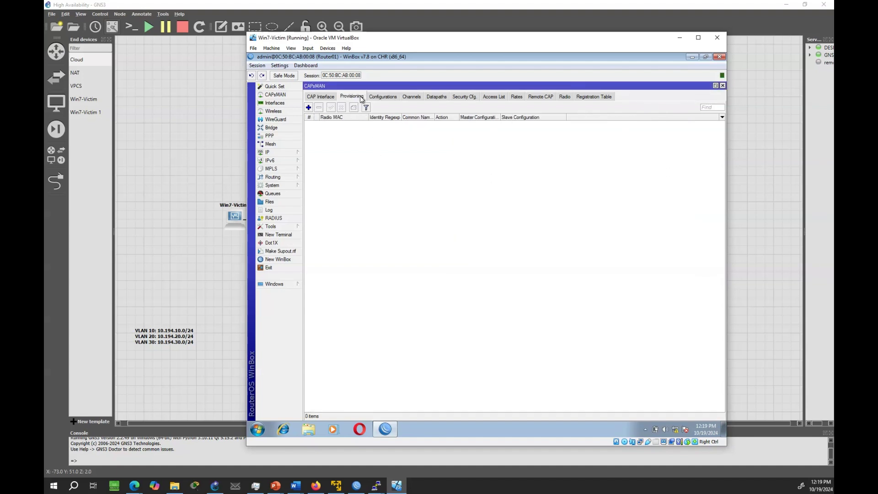
{"action": "left_click", "coordinate": [309, 108]}
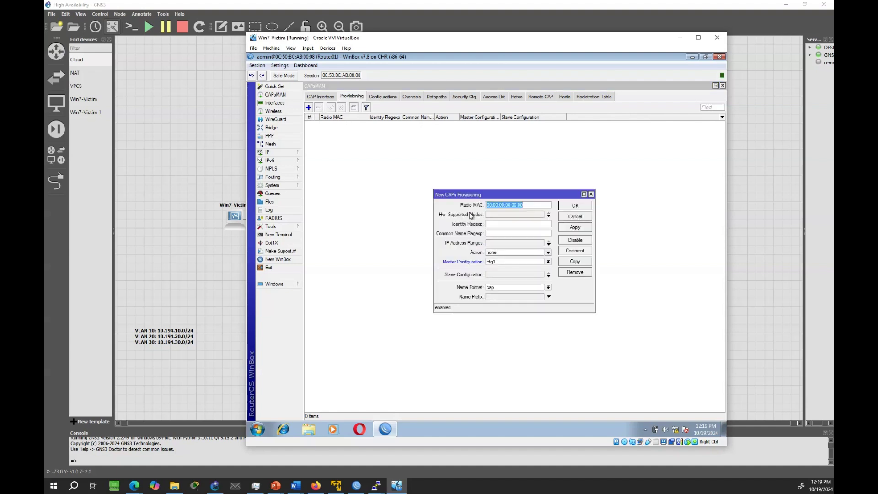
{"action": "left_click", "coordinate": [548, 262]}
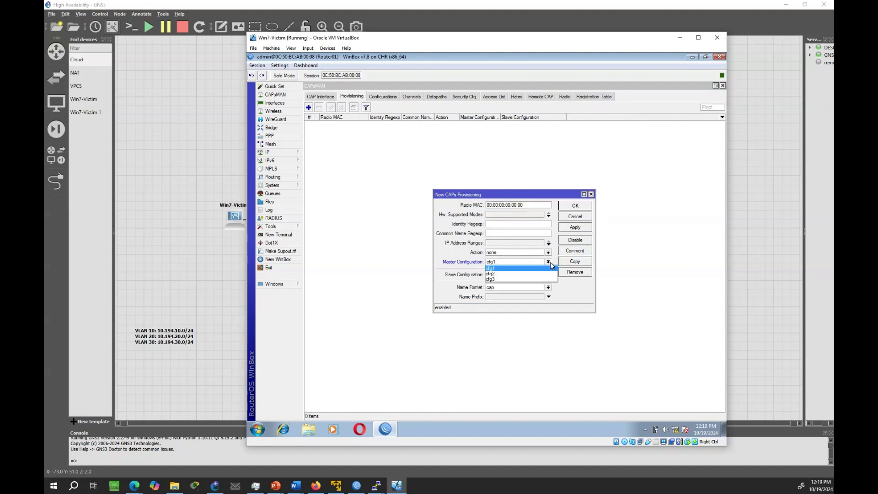
{"action": "left_click", "coordinate": [548, 261]}
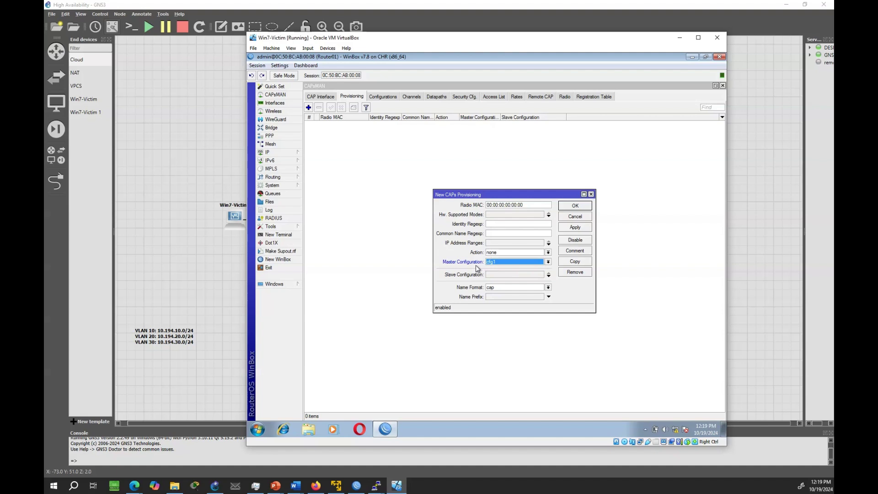
{"action": "left_click", "coordinate": [550, 277]}
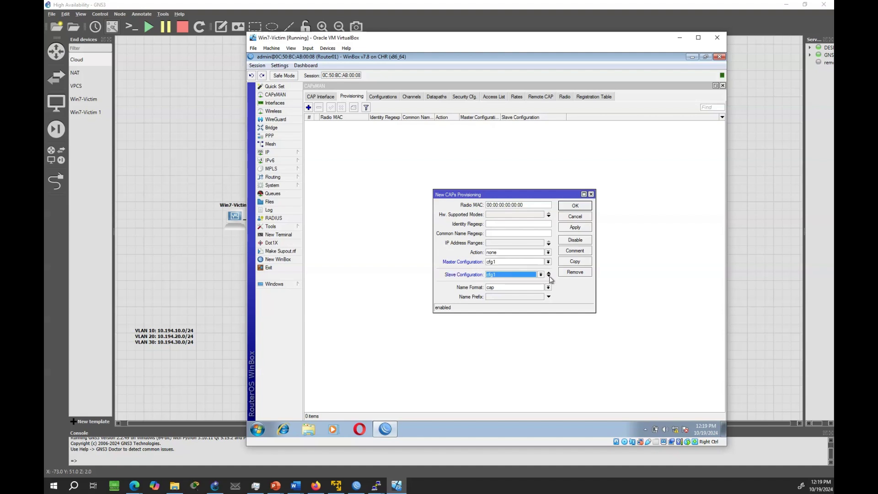
{"action": "left_click", "coordinate": [540, 275]}
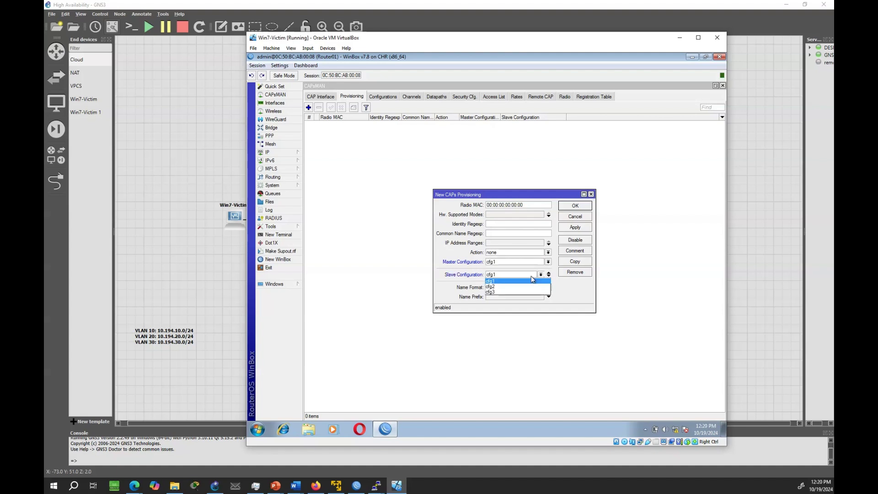
{"action": "left_click", "coordinate": [521, 286]}
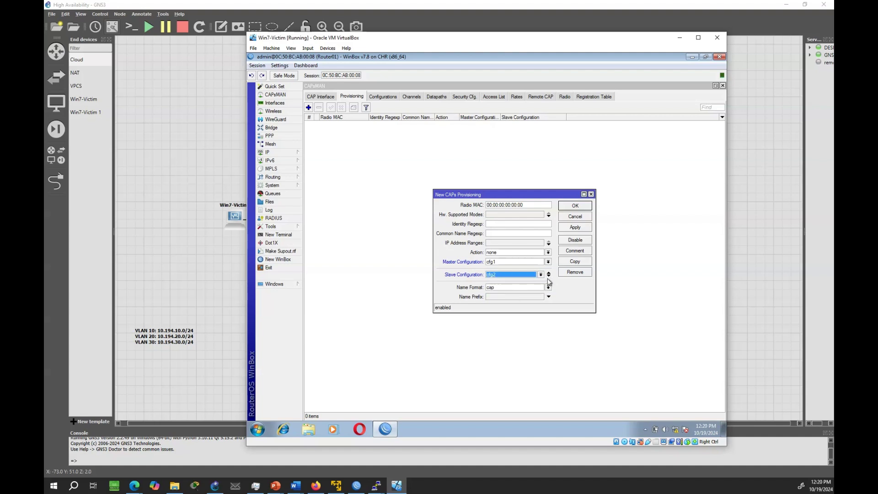
{"action": "left_click", "coordinate": [549, 274]}
{"action": "left_click", "coordinate": [539, 284]}
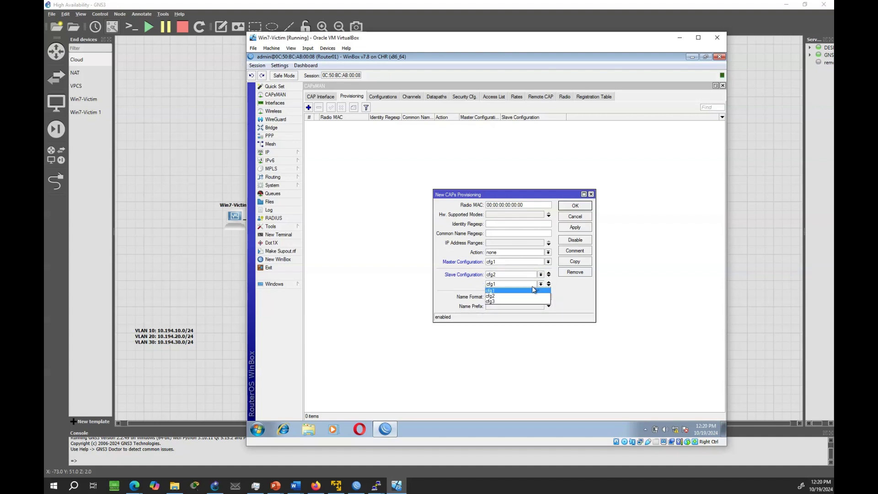
{"action": "left_click", "coordinate": [523, 301]}
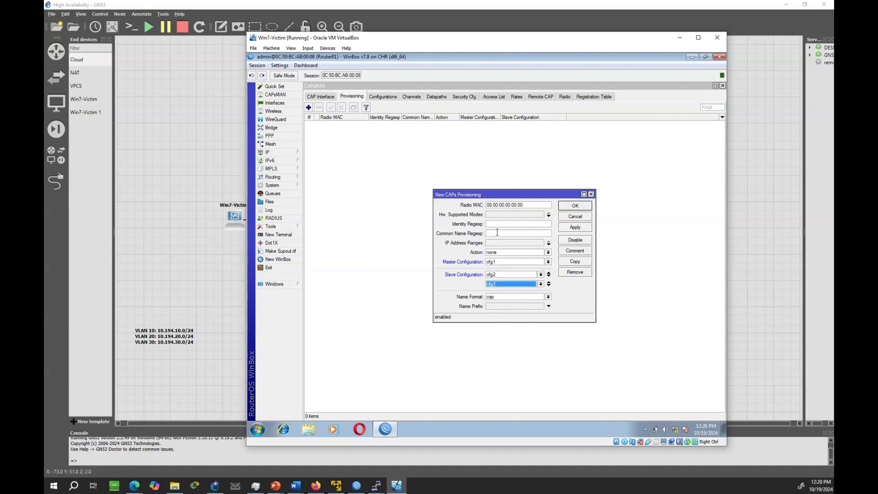
{"action": "left_click", "coordinate": [576, 229]}
- Save the provisioning rule, enable the CAPs manager on all and bridge-lan, then open a terminal
{"action": "left_click", "coordinate": [579, 207]}
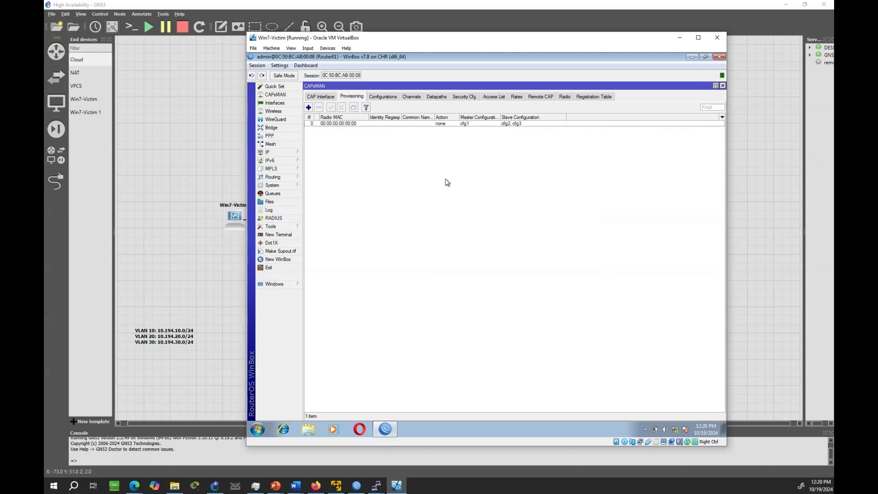
{"action": "left_click", "coordinate": [310, 98]}
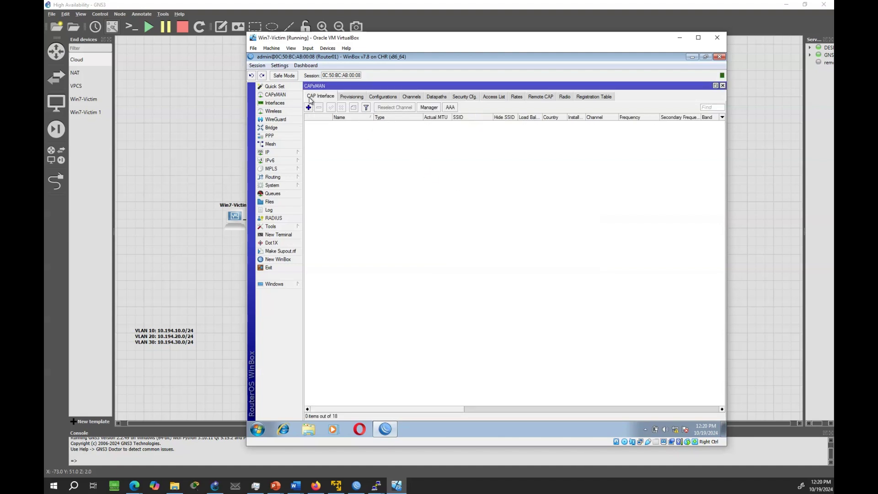
{"action": "left_click", "coordinate": [429, 108]}
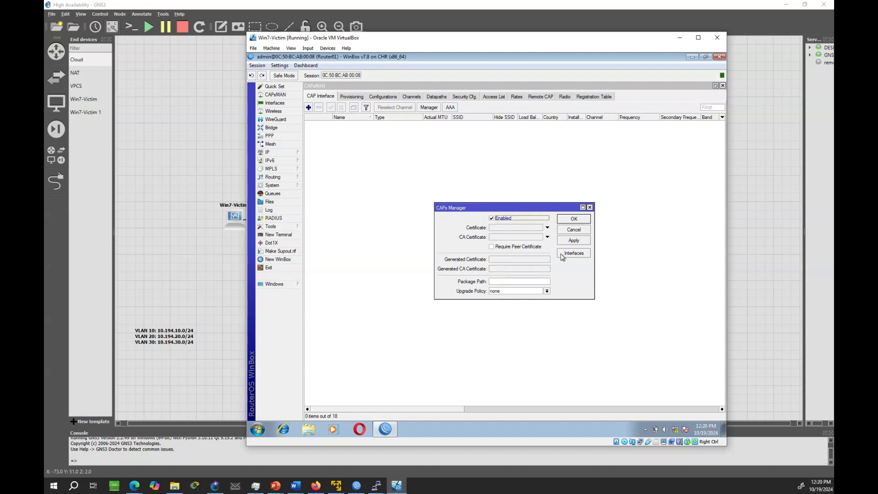
{"action": "left_click", "coordinate": [570, 254]}
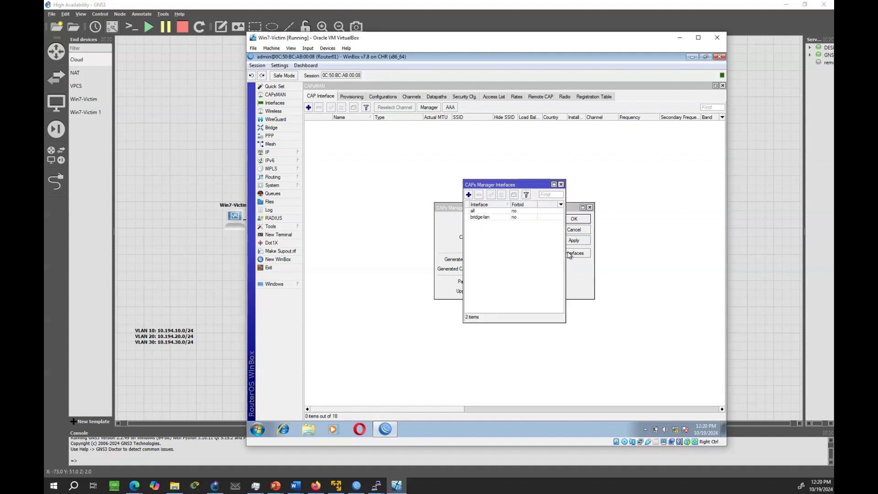
{"action": "left_click", "coordinate": [491, 219]}
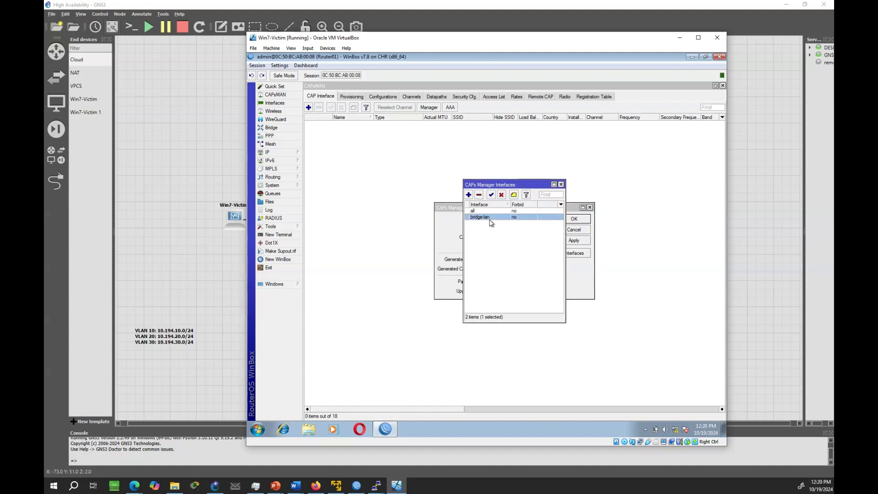
{"action": "left_click", "coordinate": [561, 185]}
{"action": "left_click", "coordinate": [576, 241]}
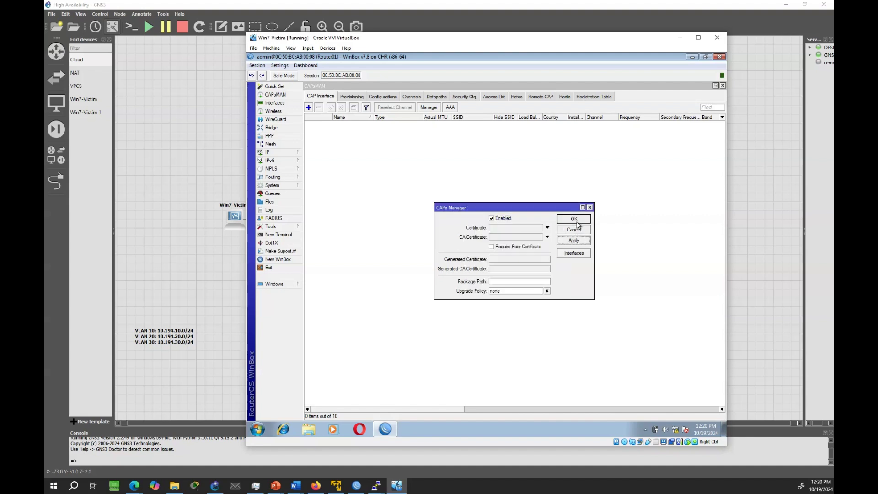
{"action": "left_click", "coordinate": [577, 221]}
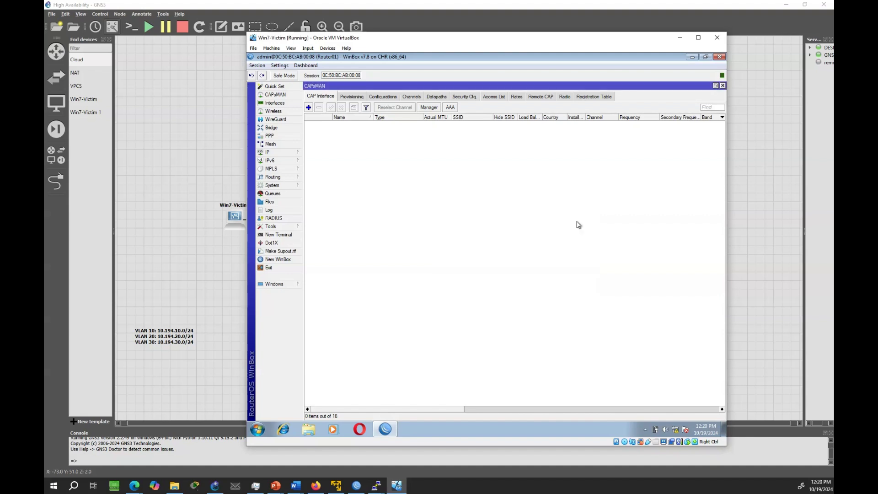
{"action": "left_click", "coordinate": [278, 234]}
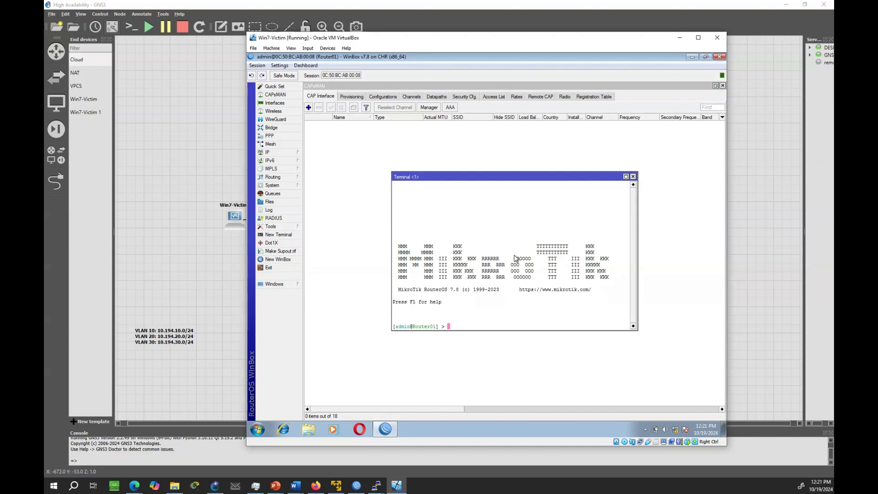
- Run /caps-man export file=capsman_config in the Router01 terminal
{"action": "type", "text": "/caps-man export file=caps"}
{"action": "type", "text": "man_config"}
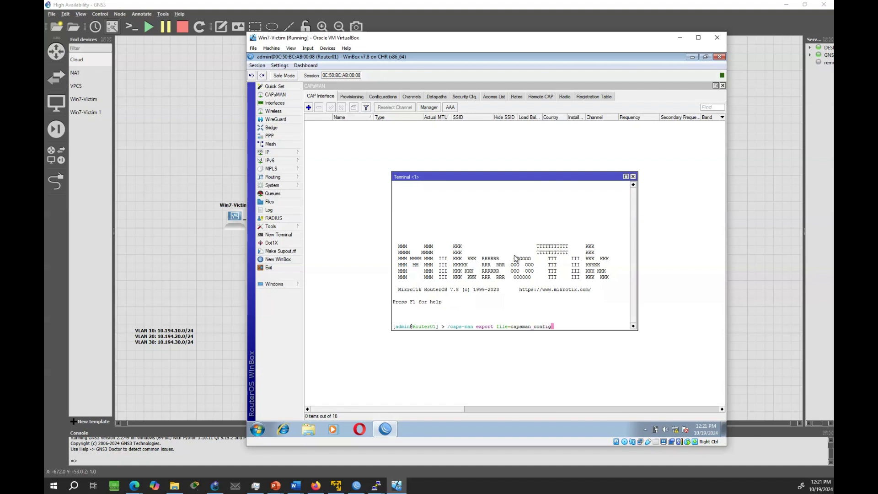
{"action": "key", "text": "Return"}
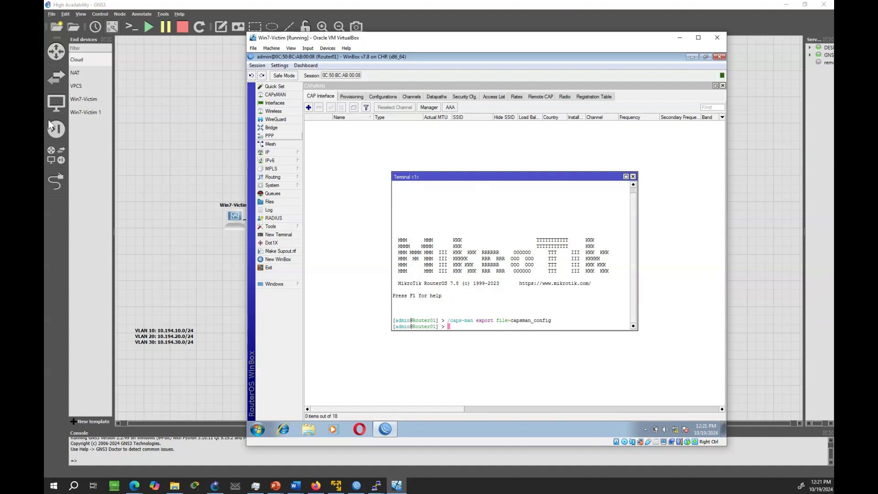
- Download capsman_config.rsc from Router01's Files list to the Desktop
{"action": "left_click", "coordinate": [272, 202]}
{"action": "left_click", "coordinate": [433, 229]}
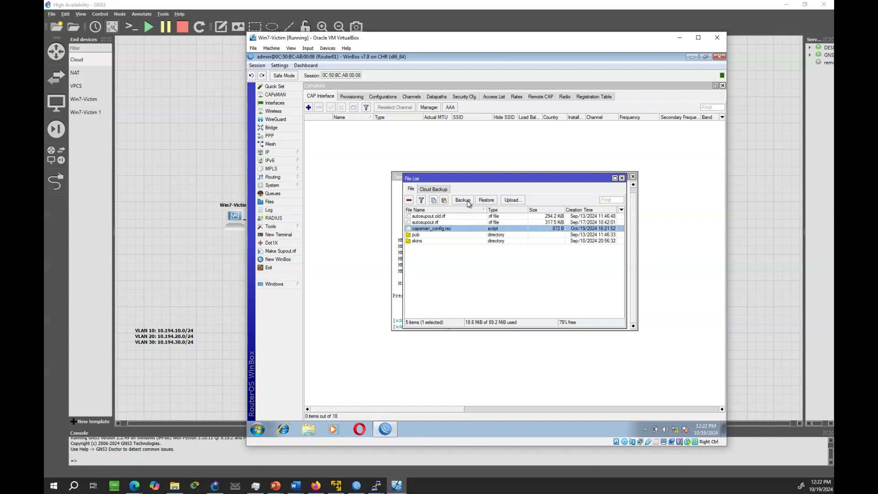
{"action": "right_click", "coordinate": [454, 230]}
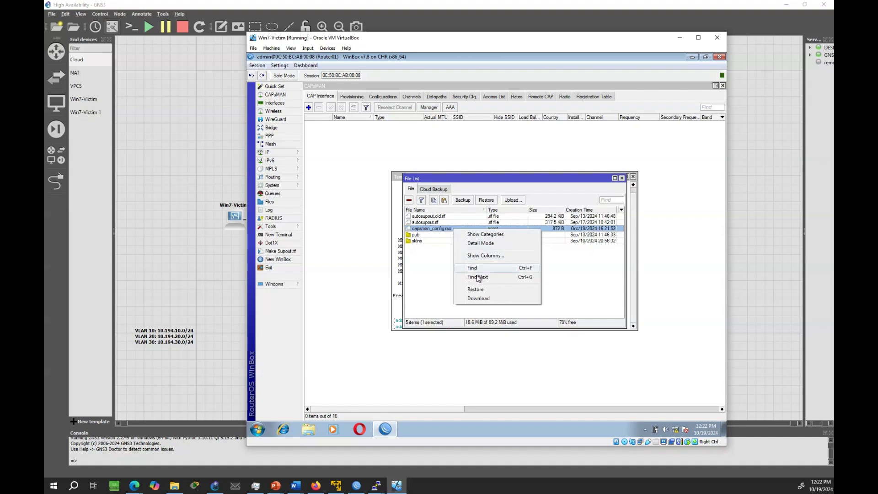
{"action": "left_click", "coordinate": [483, 300]}
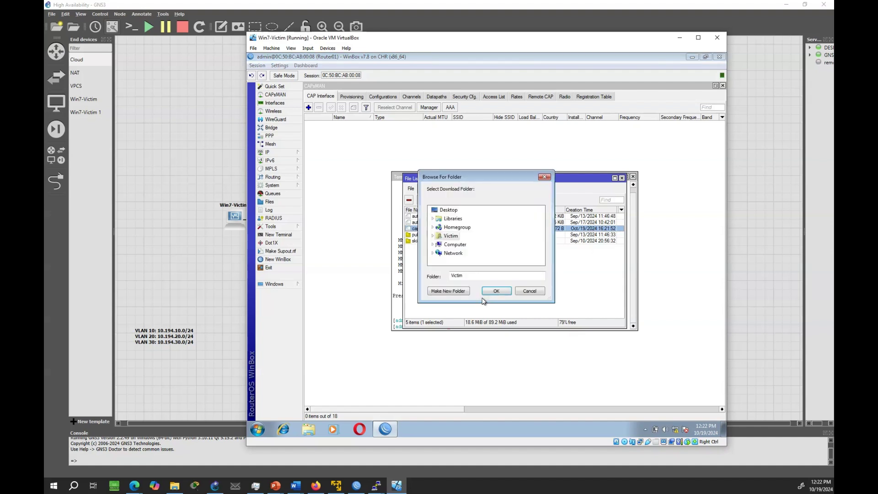
{"action": "left_click", "coordinate": [448, 209]}
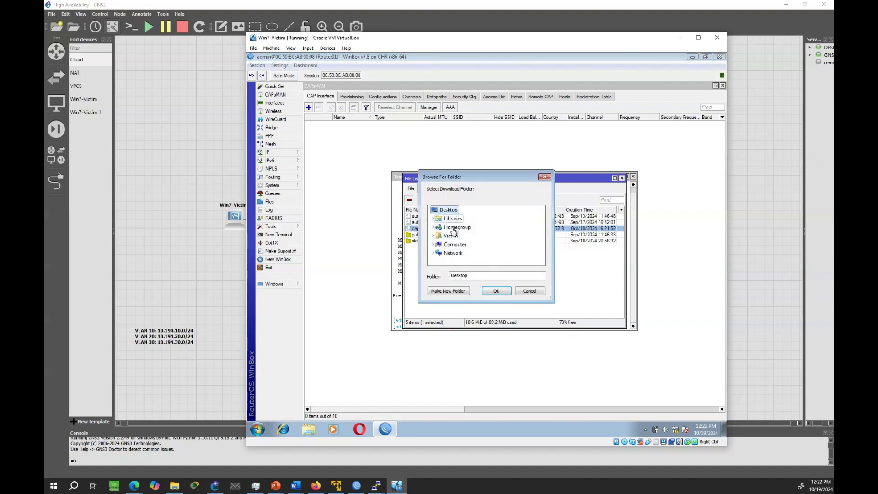
{"action": "left_click", "coordinate": [496, 292]}
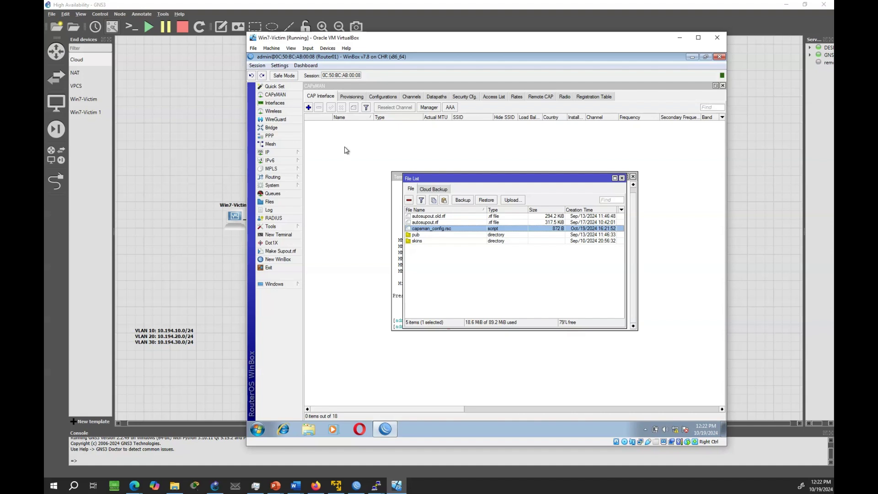
{"action": "left_click", "coordinate": [347, 150]}
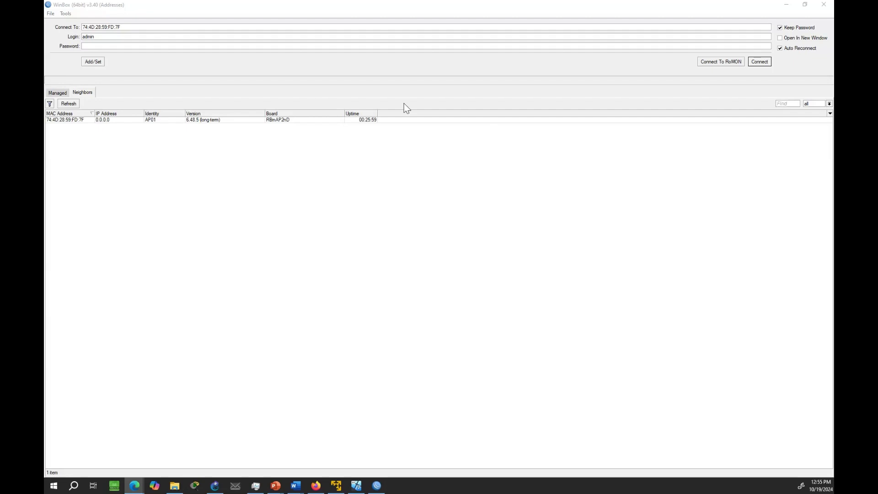
- Connect to the AP01 neighbour (RouterOS 6.48.5, RBmAP2nD)
{"action": "left_click", "coordinate": [82, 120]}
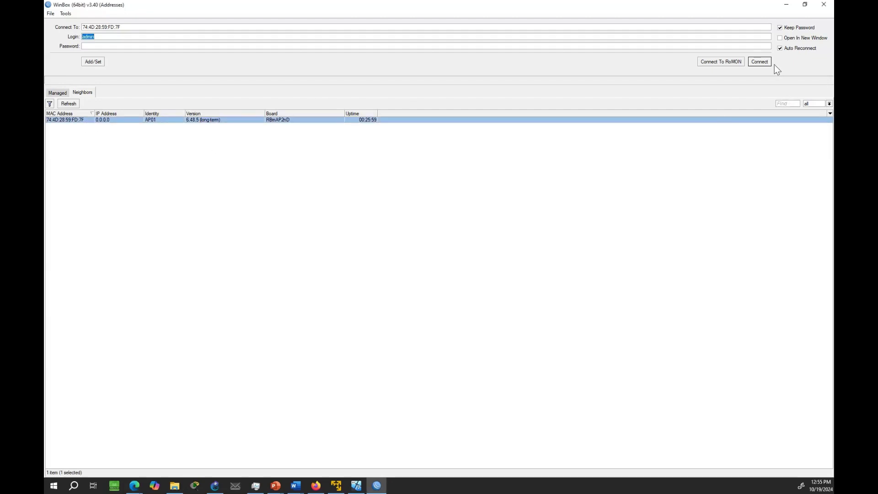
{"action": "left_click", "coordinate": [761, 61]}
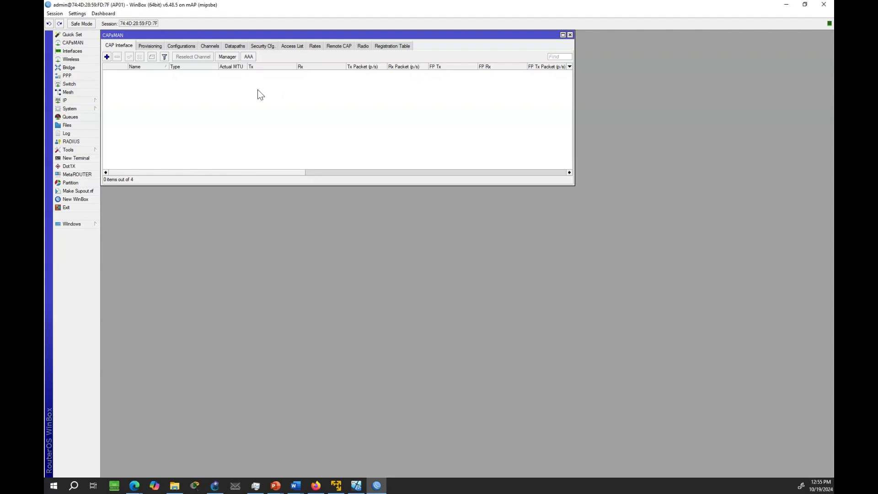
- Enable CAP on AP01 with interface wlan1 and discovery interface ether1
{"action": "left_click", "coordinate": [79, 60]}
{"action": "left_click", "coordinate": [219, 143]}
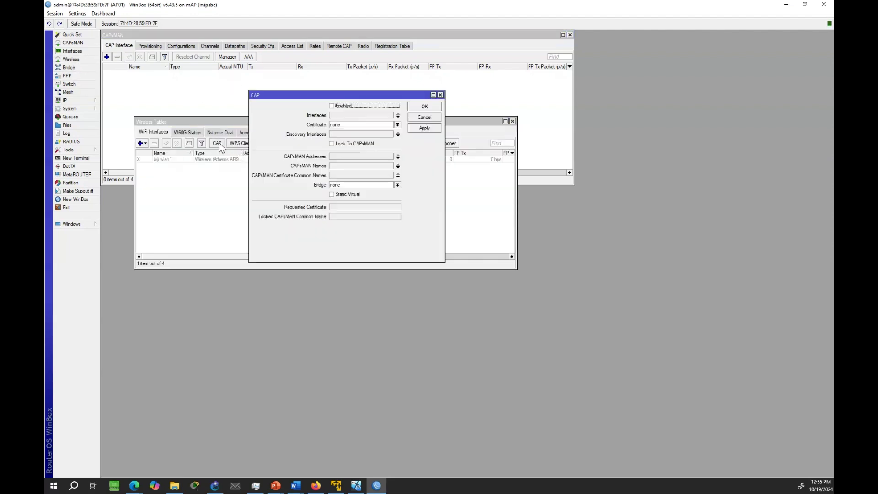
{"action": "left_click", "coordinate": [332, 107]}
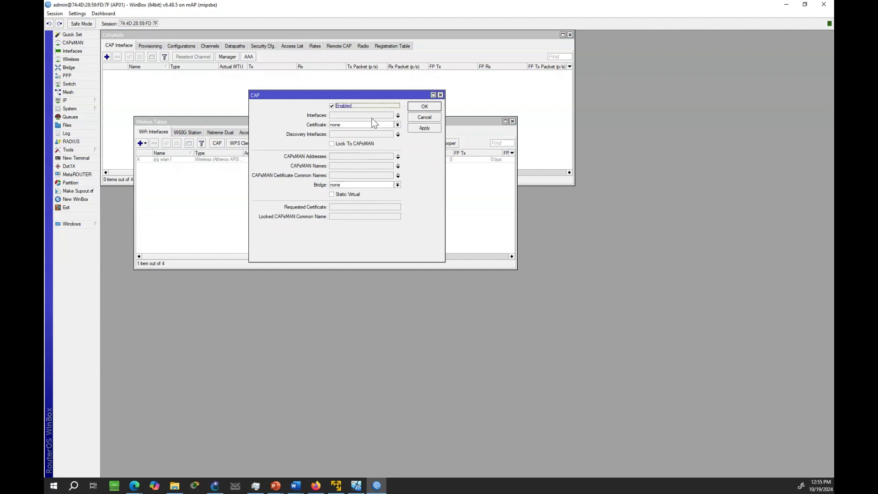
{"action": "left_click", "coordinate": [398, 116]}
{"action": "left_click", "coordinate": [397, 135]}
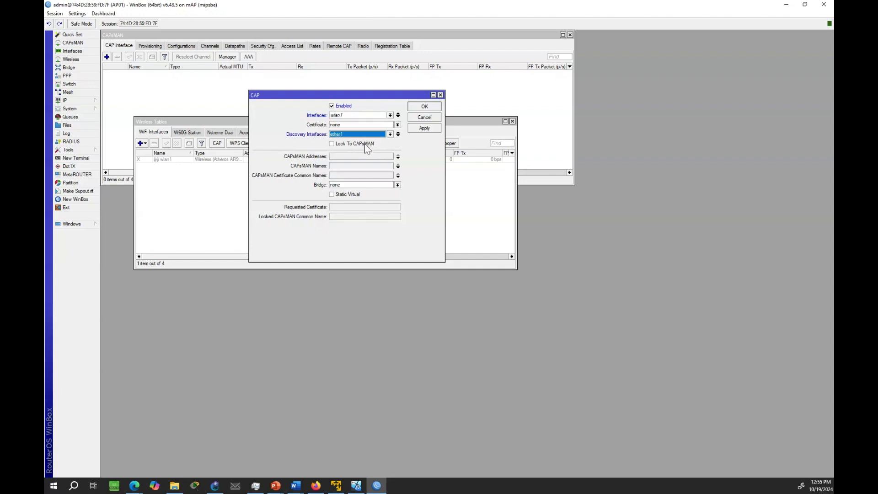
- Add CAPsMAN addresses 10.194.10.1, 10.194.20.1 and 10.194.30.1
{"action": "left_click", "coordinate": [376, 156]}
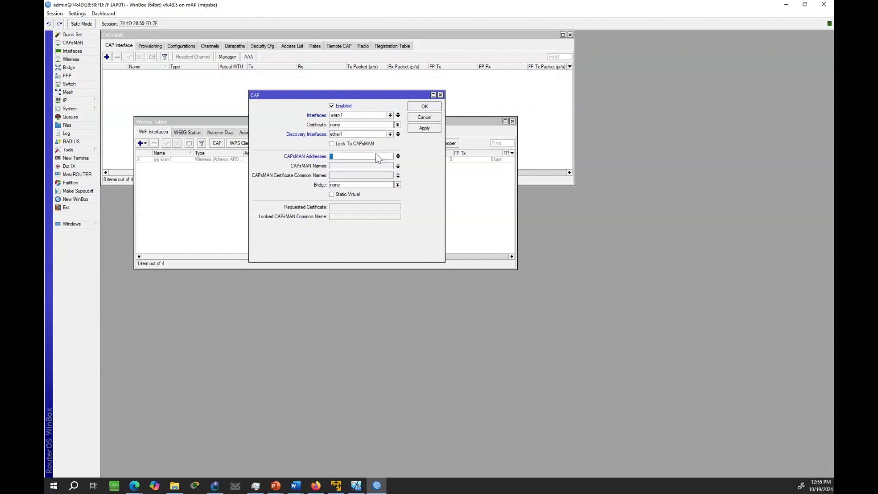
{"action": "type", "text": "10.194."}
{"action": "left_click", "coordinate": [398, 158]}
{"action": "type", "text": "10.1"}
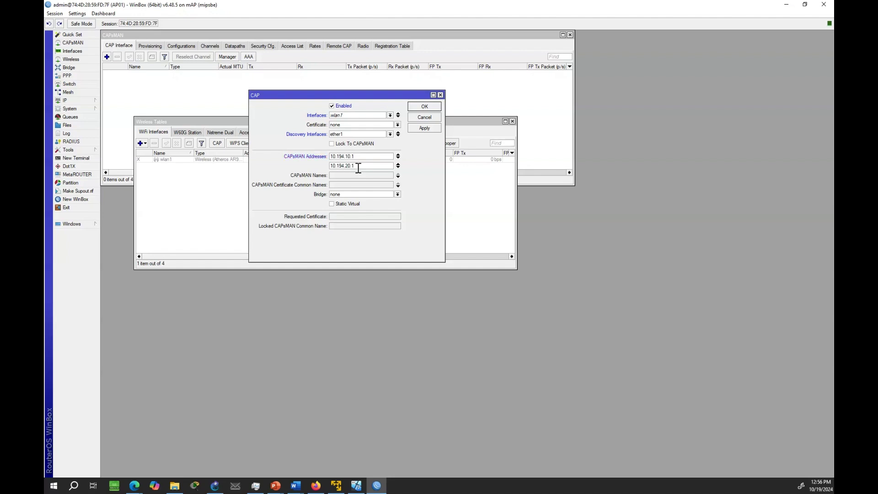
{"action": "left_click", "coordinate": [398, 167]}
{"action": "type", "text": "10"}
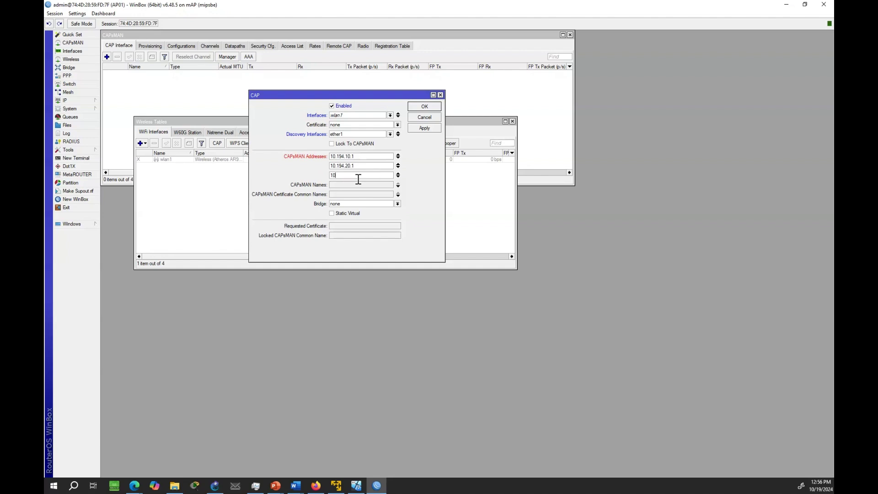
{"action": "type", "text": ".194.30.1"}
- Apply AP01's CAP settings, confirm wlan1–wlan3 are CAPsMAN-managed, and enter the 'admin' login on Router02
{"action": "left_click", "coordinate": [425, 128]}
{"action": "left_click", "coordinate": [429, 107]}
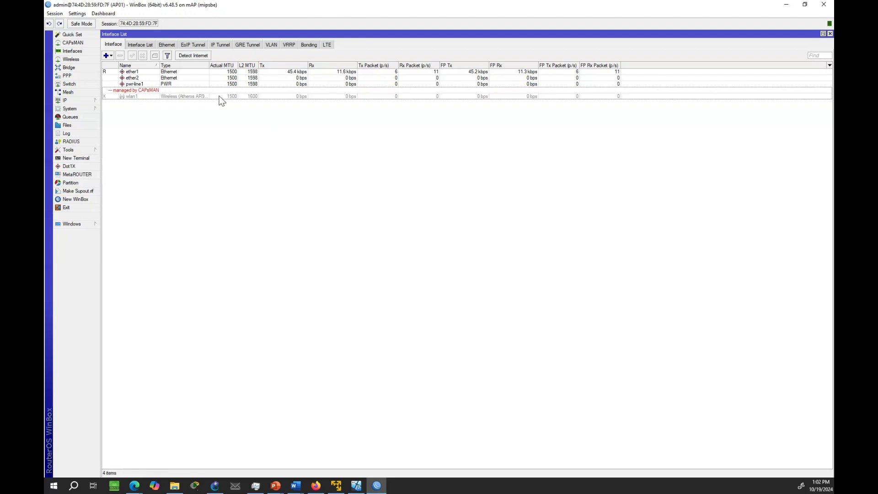
{"action": "left_click", "coordinate": [220, 97]}
{"action": "left_click", "coordinate": [223, 118]}
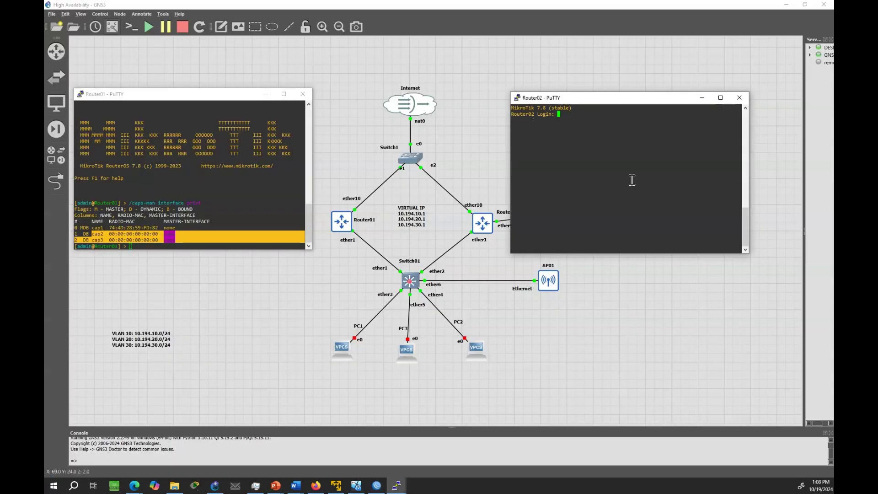
{"action": "type", "text": "admin"}
{"action": "key", "text": "Return"}
- Finish logging into Router02 and run /caps-man interface print there, showing no CAP interfaces
{"action": "key", "text": "Return"}
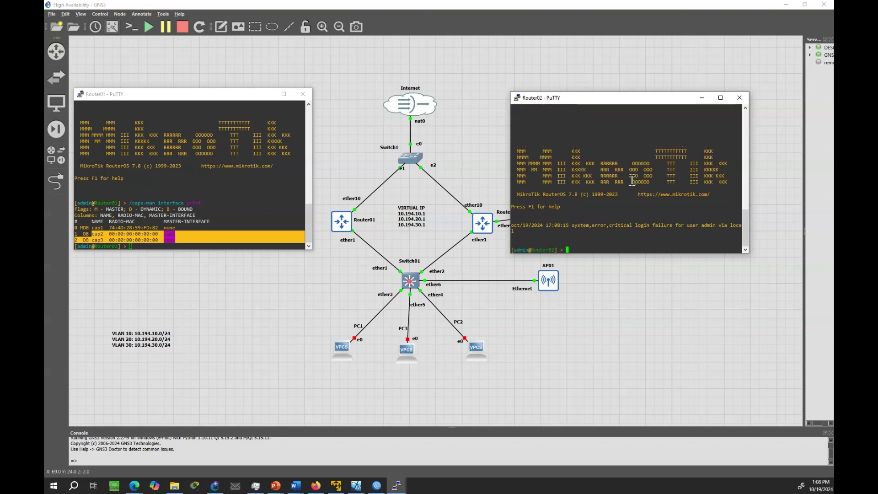
{"action": "type", "text": "/caps-man interface print"}
{"action": "key", "text": "Return"}
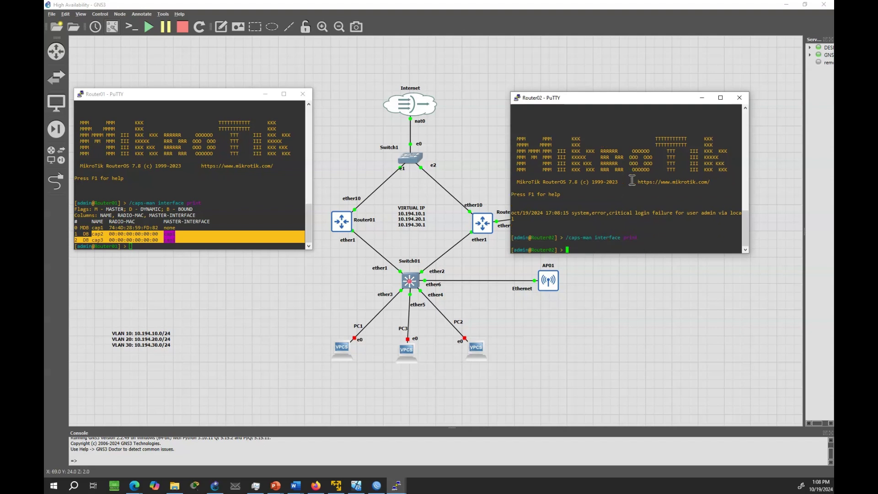
{"action": "key", "text": "Up"}
- Rerun /caps-man interface print on Router01, showing AP01's cap1–cap3 bound there
{"action": "key", "text": "Return"}
{"action": "left_click", "coordinate": [156, 236]}
{"action": "key", "text": "Up"}
{"action": "key", "text": "Return"}
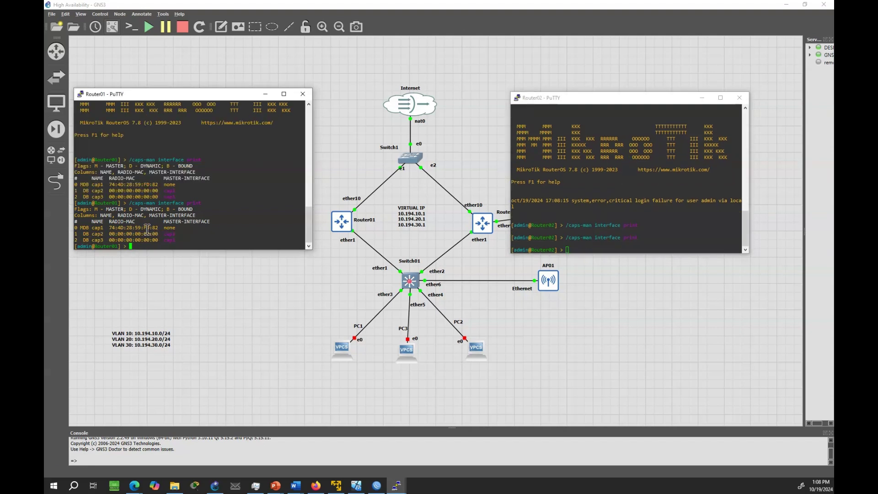
- Delete the Router01–Switch01 link in the GNS3 topology
{"action": "right_click", "coordinate": [369, 245]}
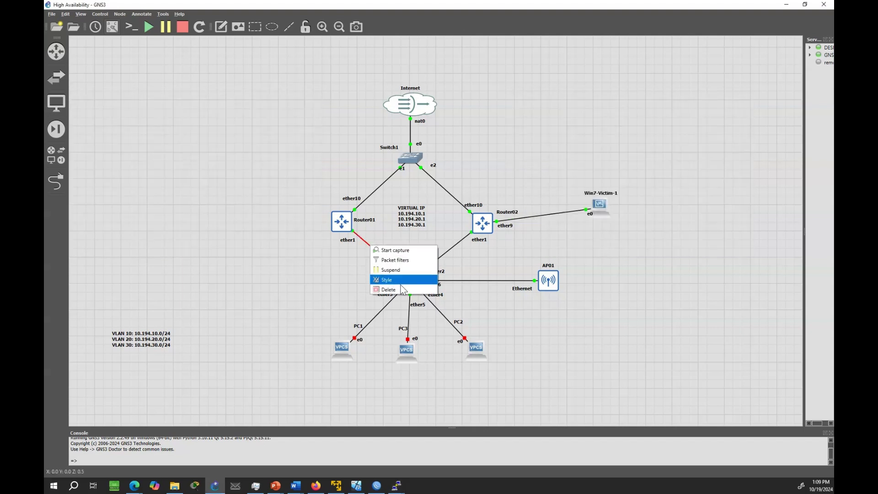
{"action": "left_click", "coordinate": [402, 300]}
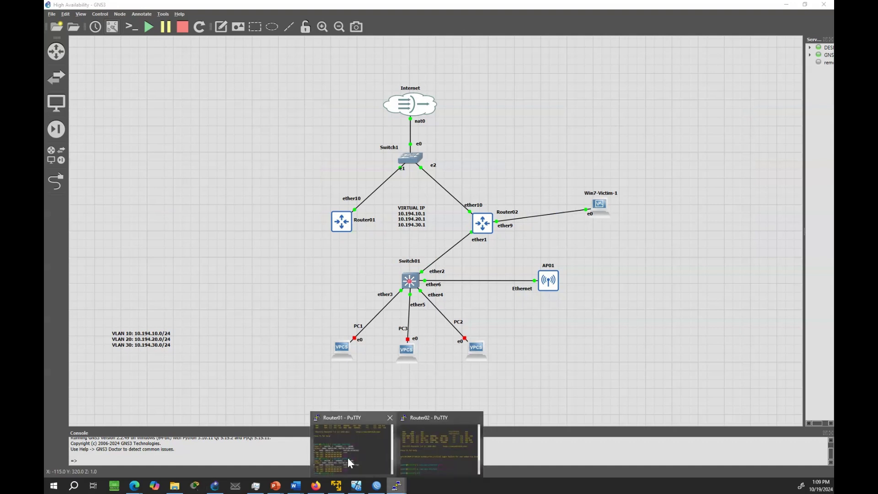
{"action": "left_click", "coordinate": [351, 463]}
{"action": "mouse_move", "coordinate": [398, 488]}
{"action": "left_click", "coordinate": [448, 457]}
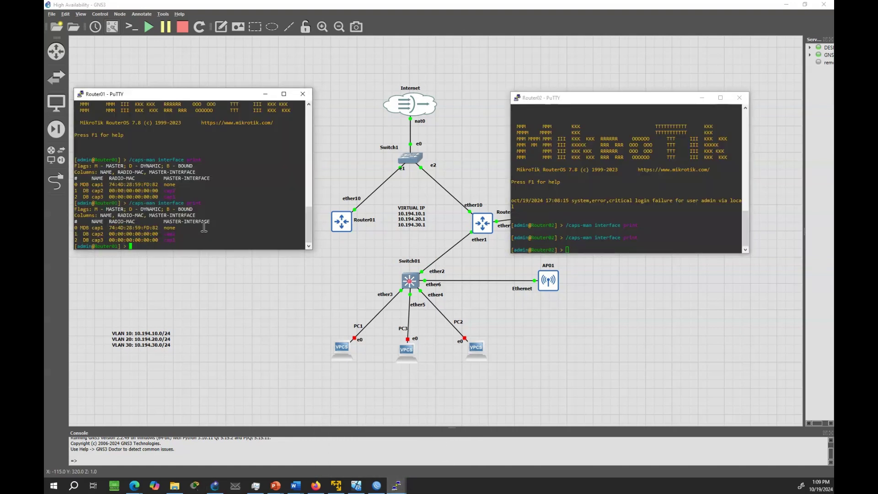
- Repeatedly rerun /caps-man interface print on Router01 until cap1–cap3 disappear
{"action": "key", "text": "Up"}
{"action": "key", "text": "Return"}
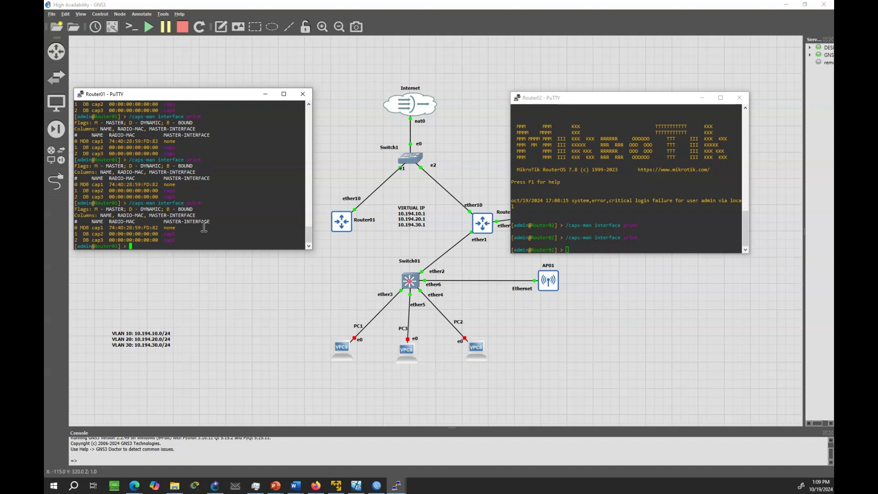
{"action": "key", "text": "Up"}
{"action": "key", "text": "Return"}
{"action": "key", "text": "Up"}
{"action": "key", "text": "Return"}
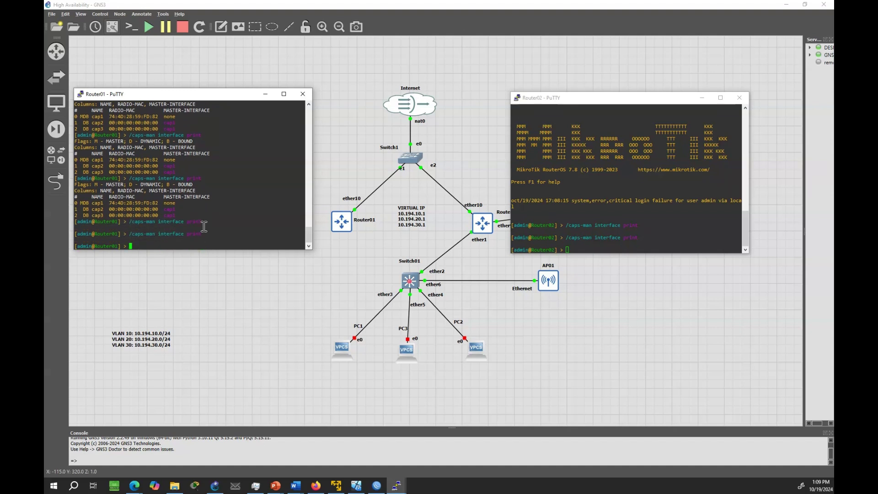
- Repeatedly rerun /caps-man interface print on Router02 until it lists cap1–cap3
{"action": "left_click", "coordinate": [647, 194]}
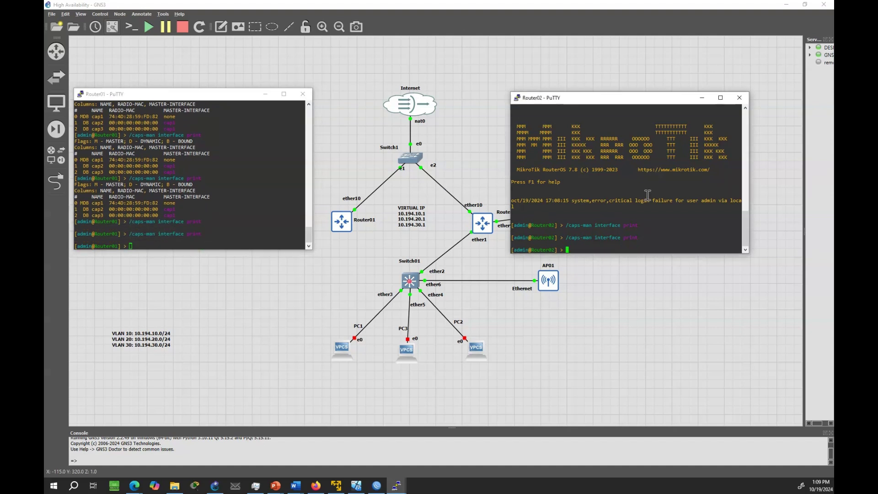
{"action": "key", "text": "Up"}
{"action": "key", "text": "Return"}
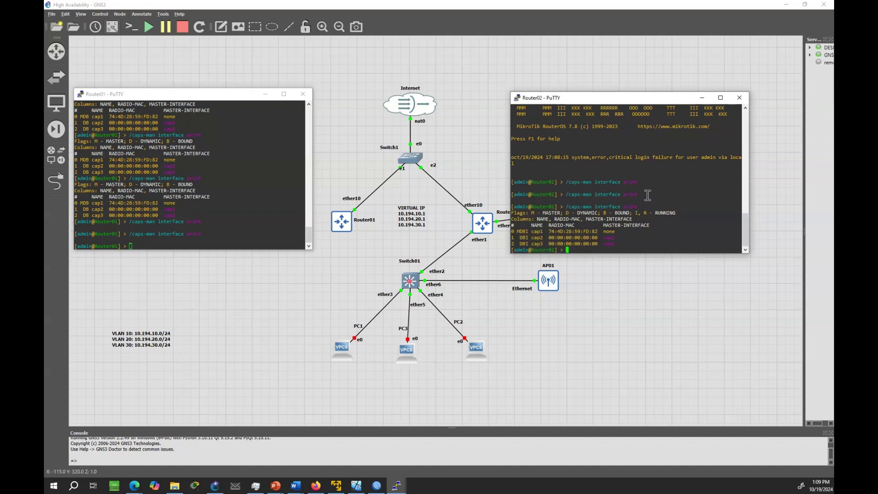
{"action": "key", "text": "Up"}
{"action": "key", "text": "Return"}
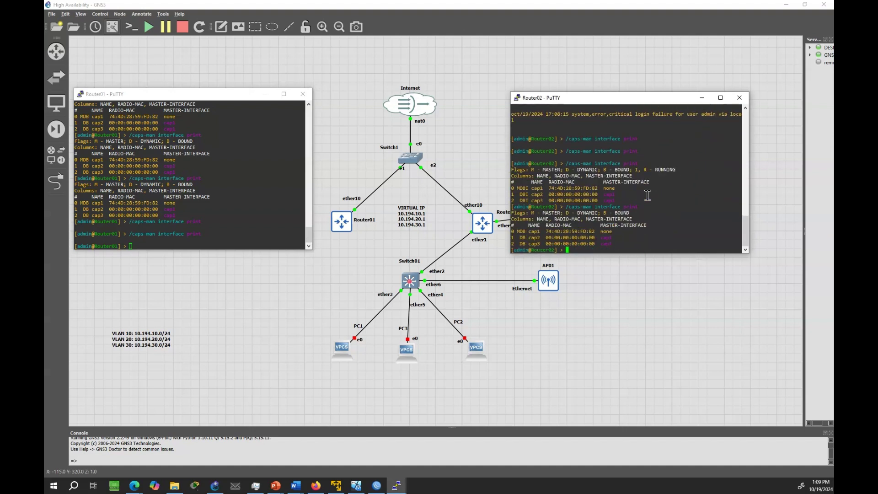
{"action": "key", "text": "Up"}
{"action": "key", "text": "Return"}
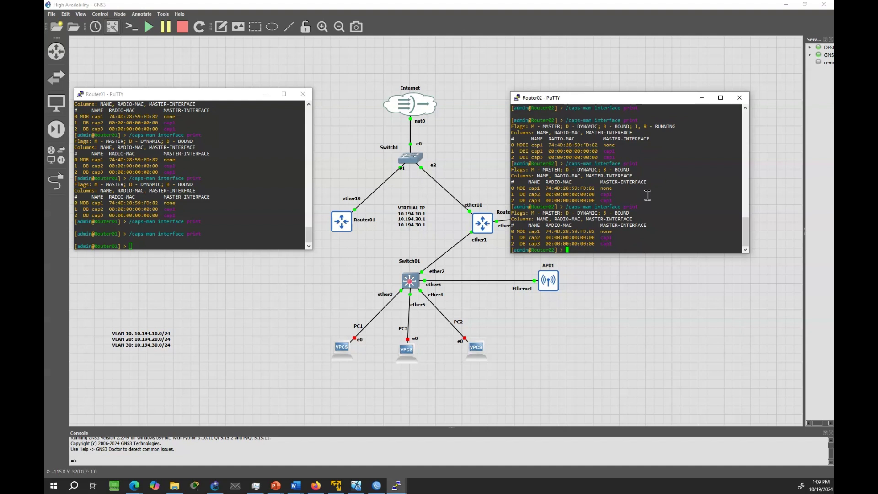
- Run interface vrrp print on Router02, showing vrrp10, vrrp20 and vrrp30 running as master
{"action": "type", "text": "in"}
{"action": "type", "text": "terface vrrp print"}
{"action": "key", "text": "Return"}
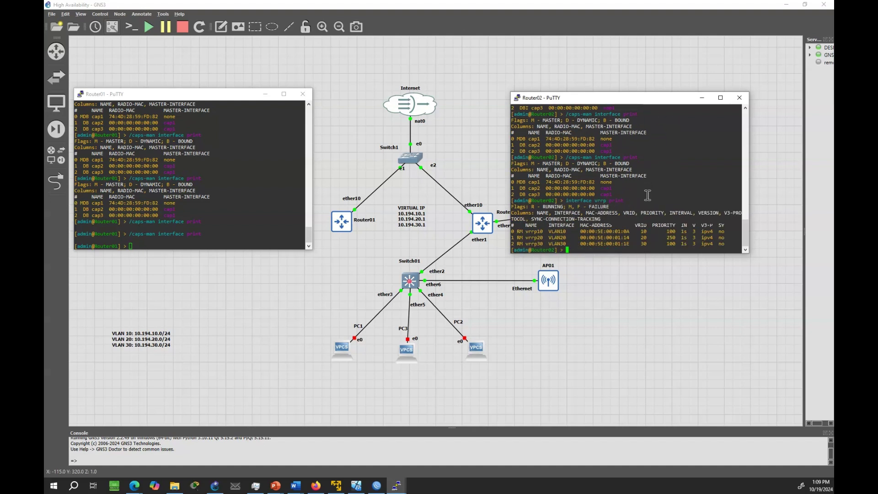